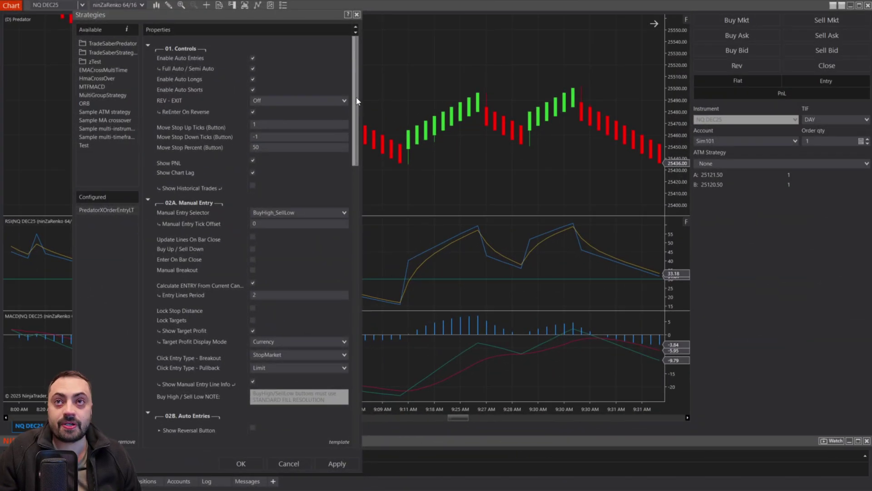
- Enable Custom Signals in the Auto Entries settings and set the number of FILTER signals to One
scroll(356, 98, down, 3)
drag(361, 122, 361, 173)
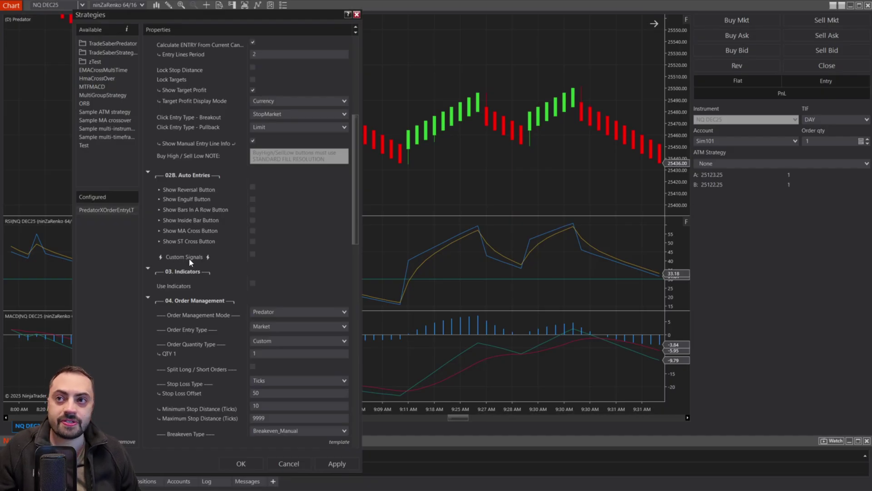
click(253, 254)
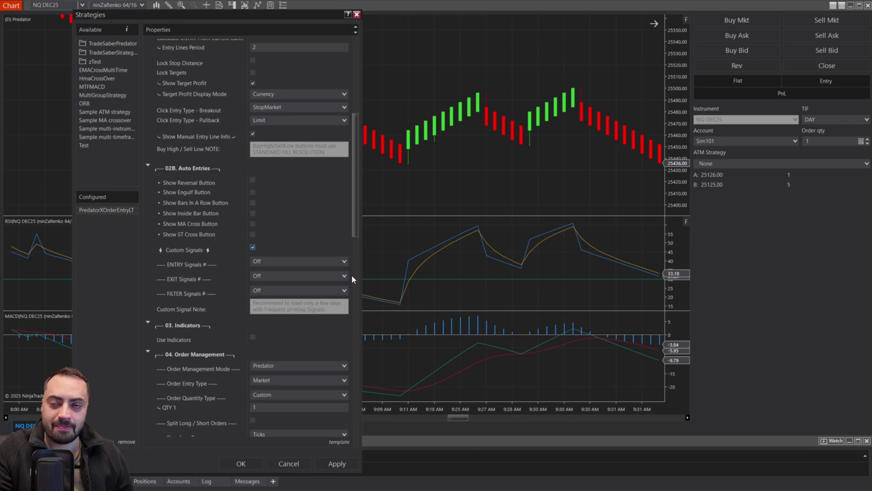
click(263, 291)
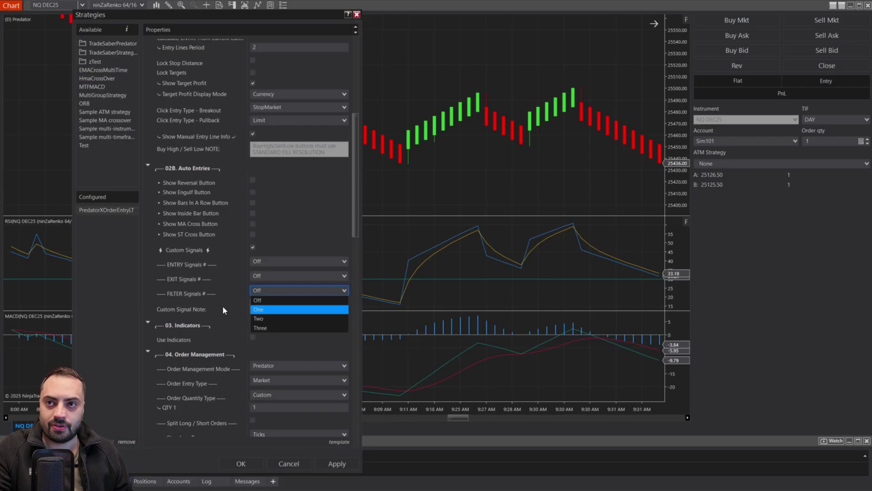
click(275, 310)
- Set the Filter Signal Mode of FILTER Signal 1 to PlotMode
scroll(346, 240, down, 3)
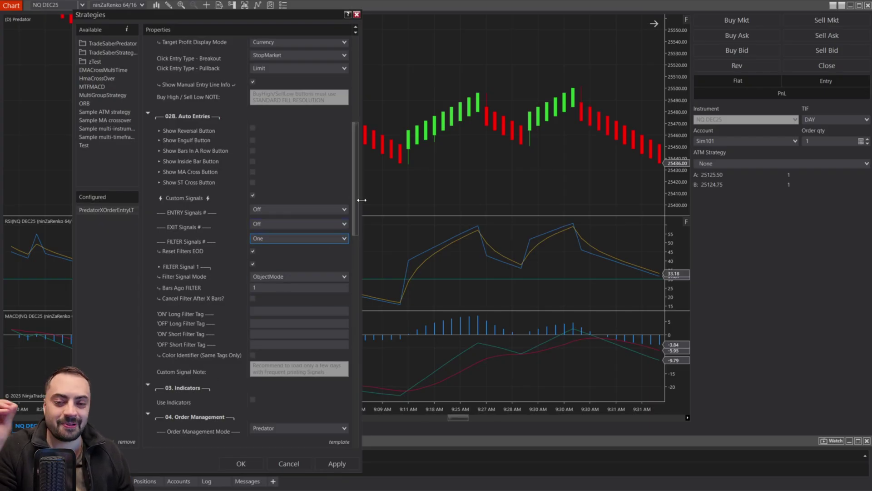
drag(356, 206, 353, 216)
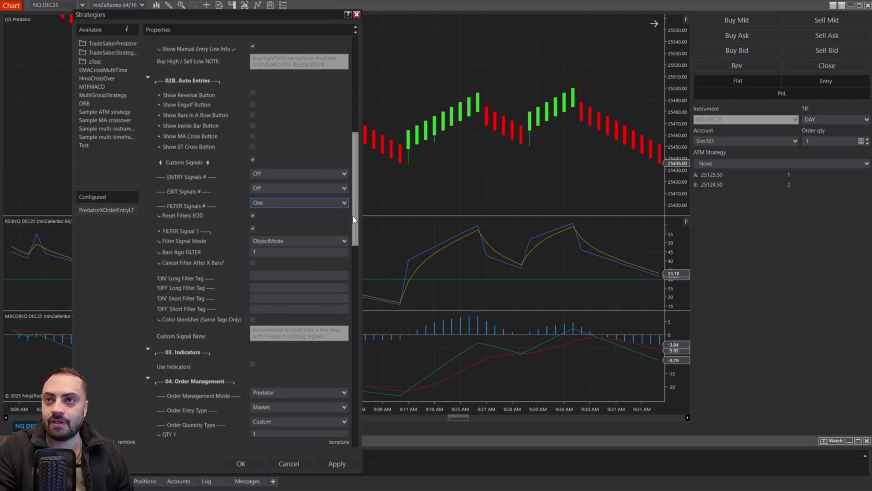
click(262, 241)
key(Down)
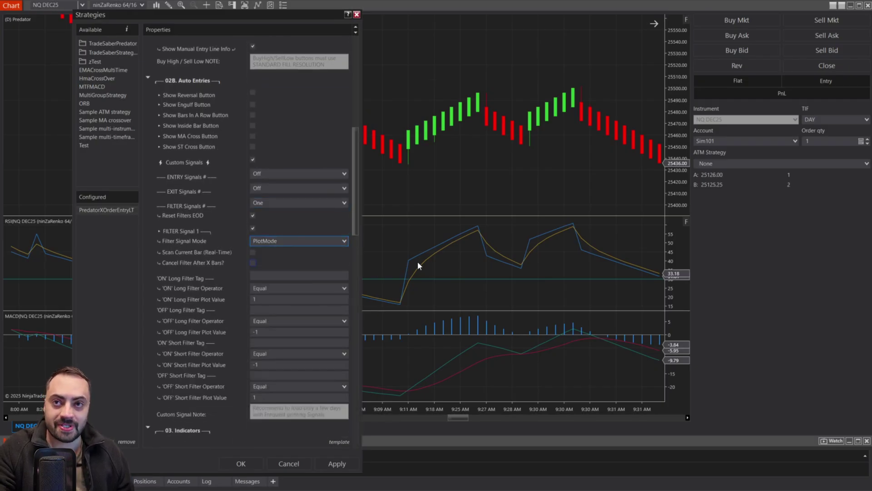
- Set the 'ON' Long filter operator to CrossAbove with a plot value of 30
scroll(354, 206, down, 3)
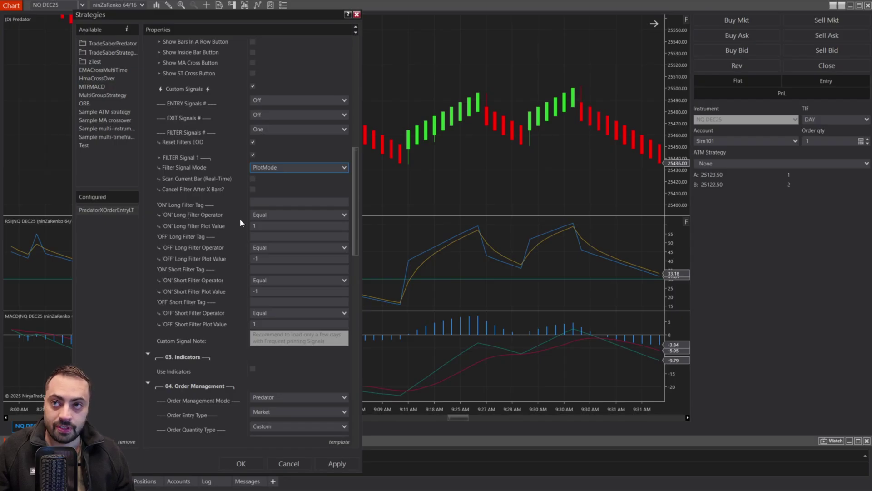
click(264, 215)
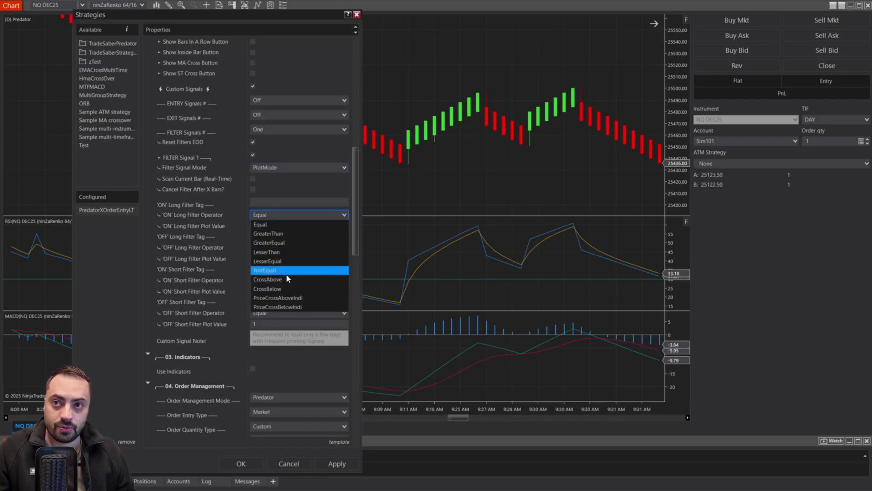
key(Escape)
key(Down)
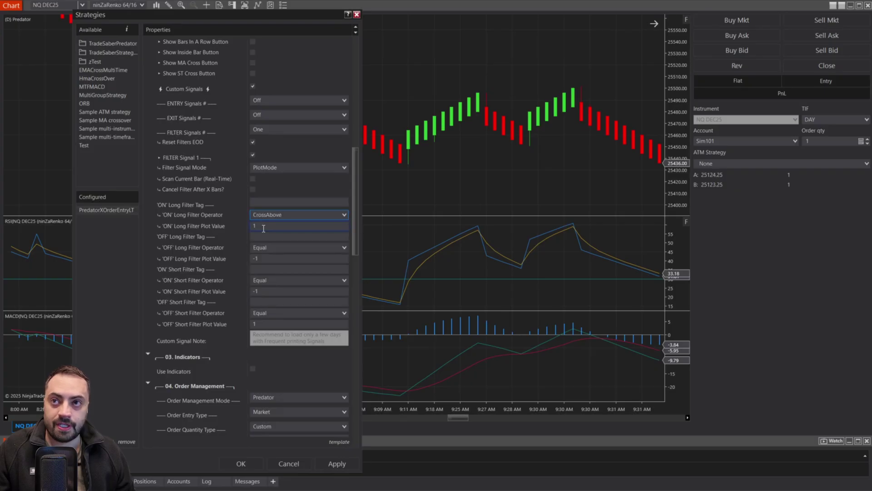
key(Tab)
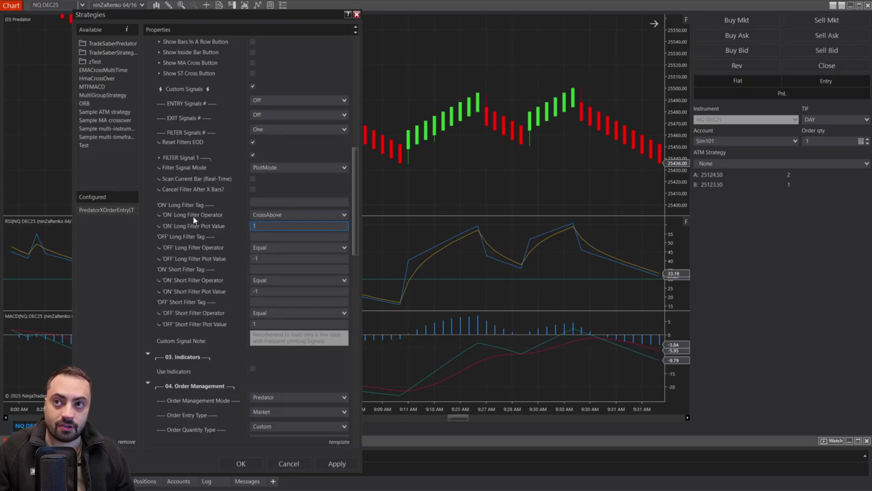
text(30)
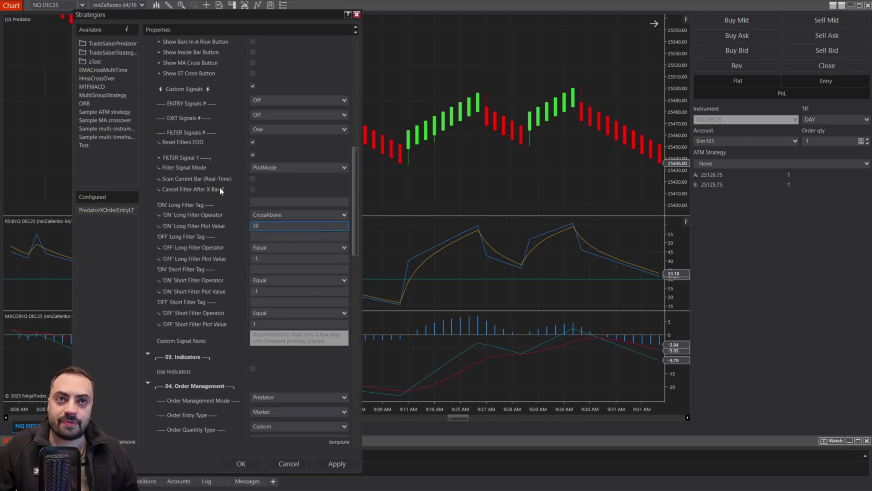
click(252, 240)
click(277, 204)
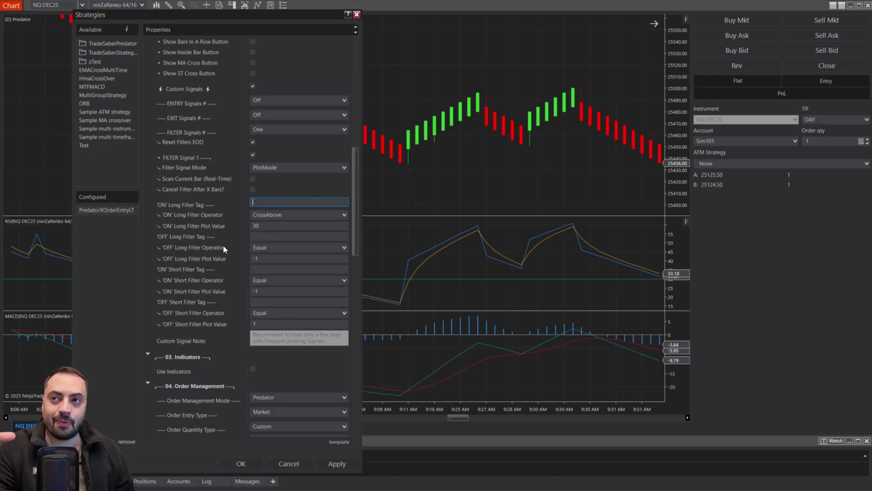
- Set the 'OFF' Long filter operator to CrossAbove with a plot value of 70
click(266, 249)
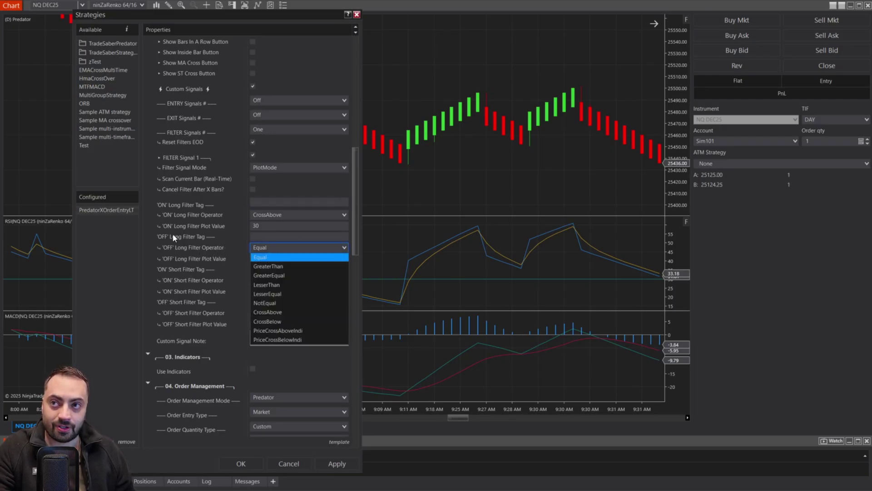
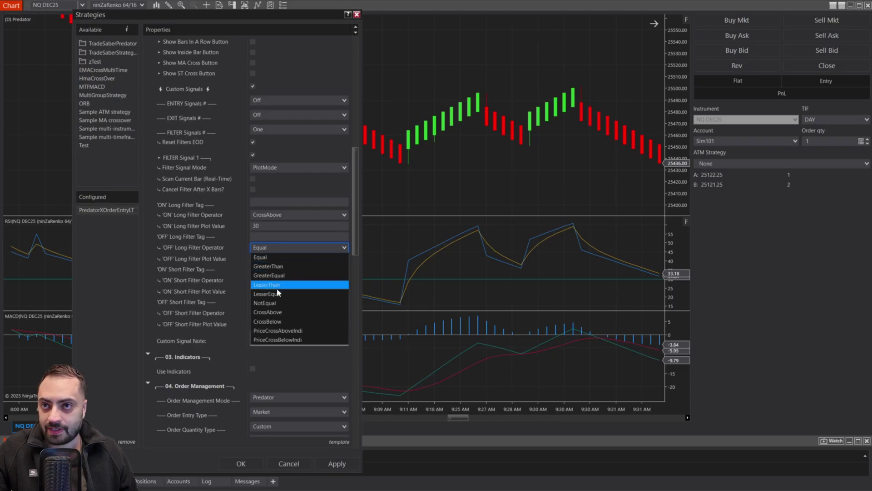
click(281, 313)
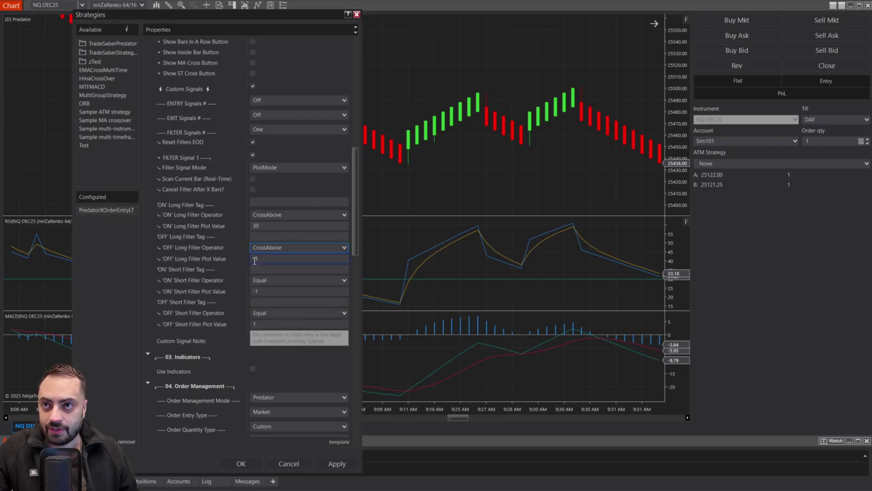
key(Tab)
text(70)
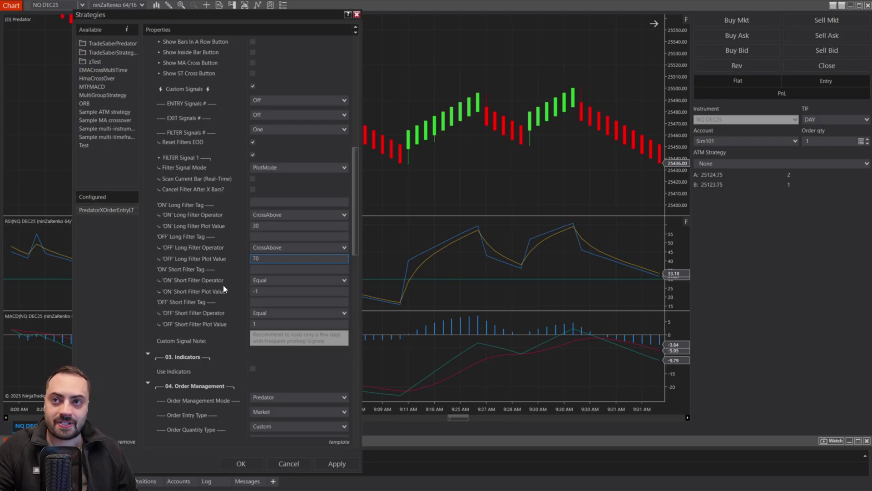
- Set the 'ON' Short filter operator to CrossBelow with a plot value of 70
click(166, 299)
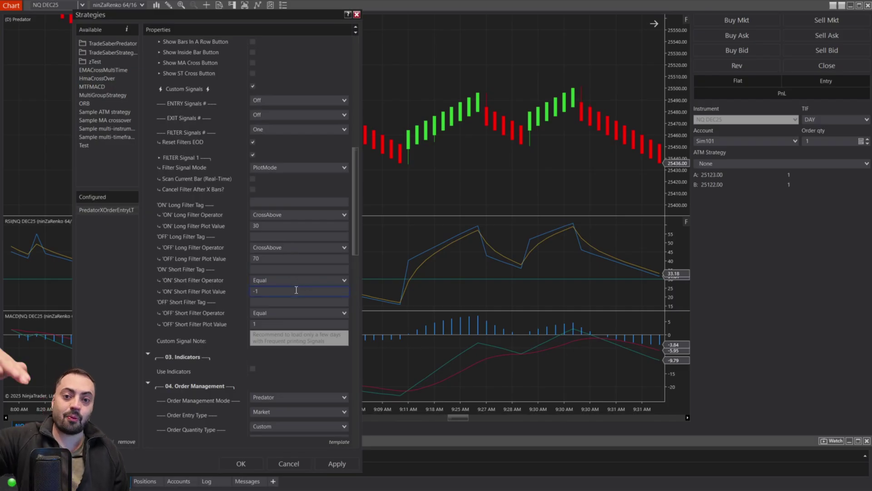
click(274, 294)
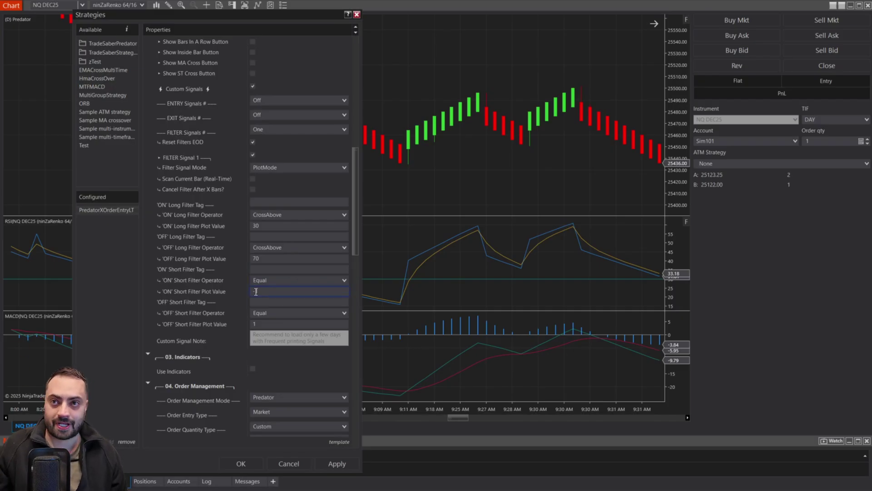
click(265, 279)
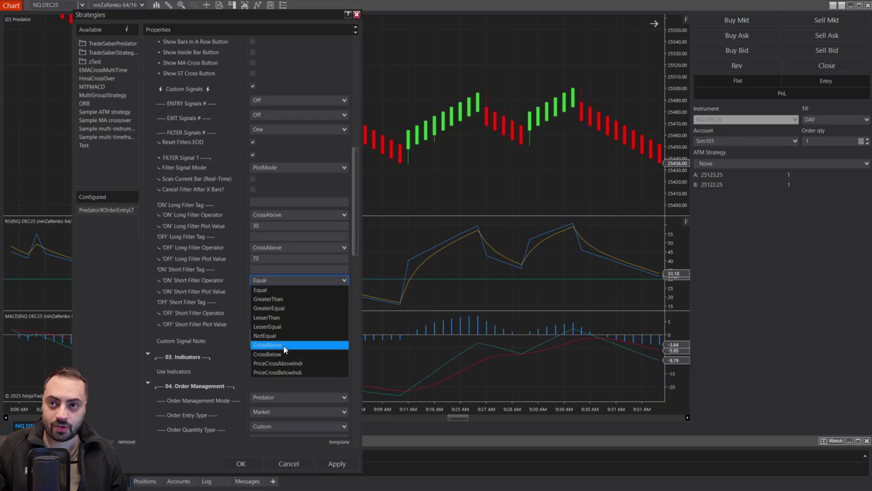
key(Escape)
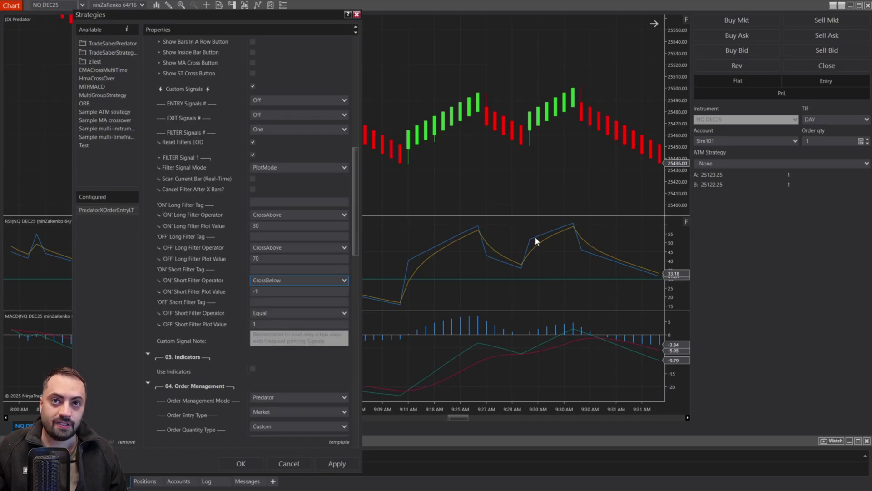
click(273, 293)
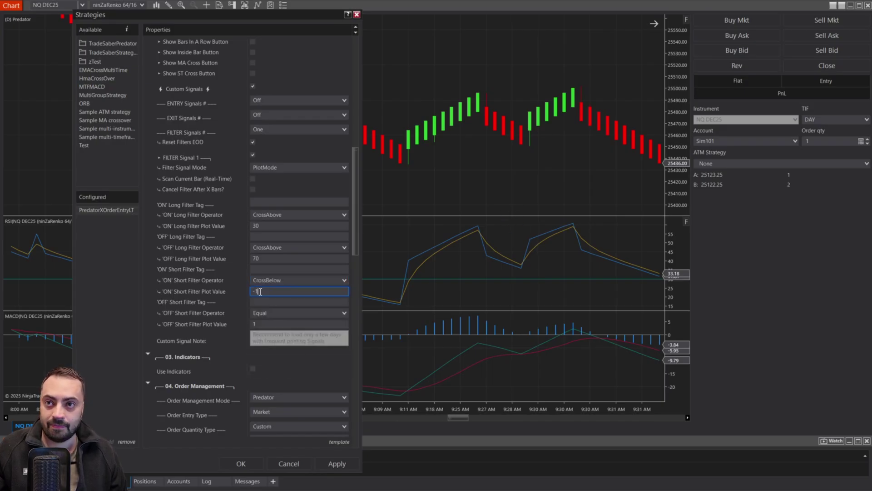
text(70)
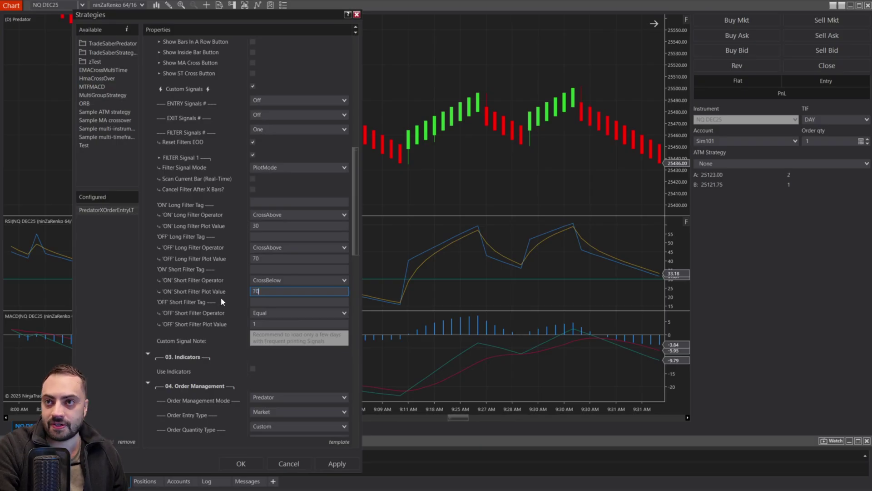
click(204, 281)
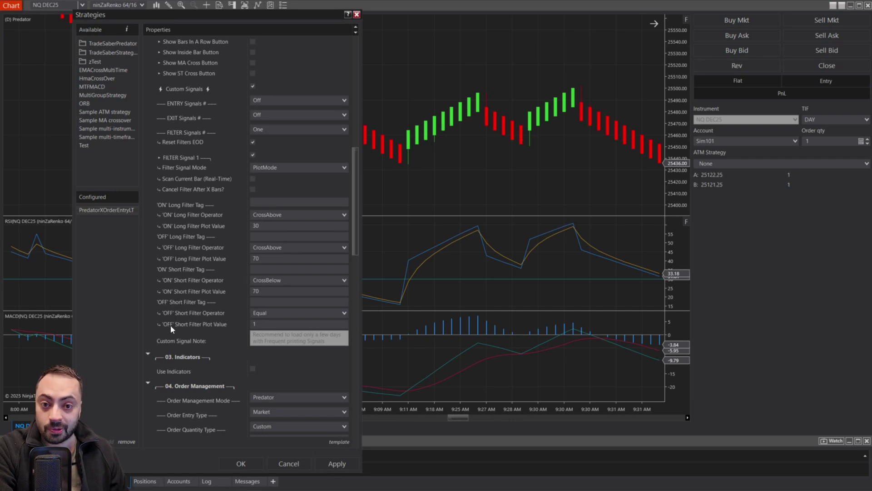
- Set the 'OFF' Short filter operator to CrossBelow with a plot value of 30
click(269, 313)
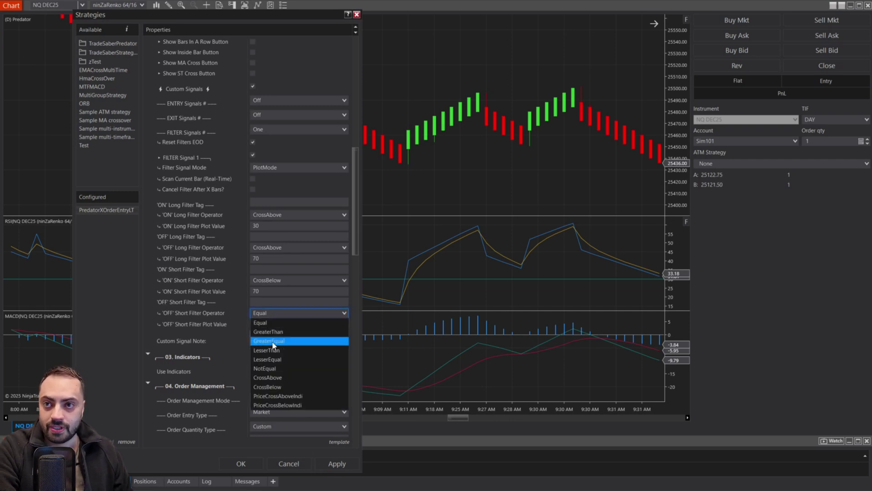
click(268, 386)
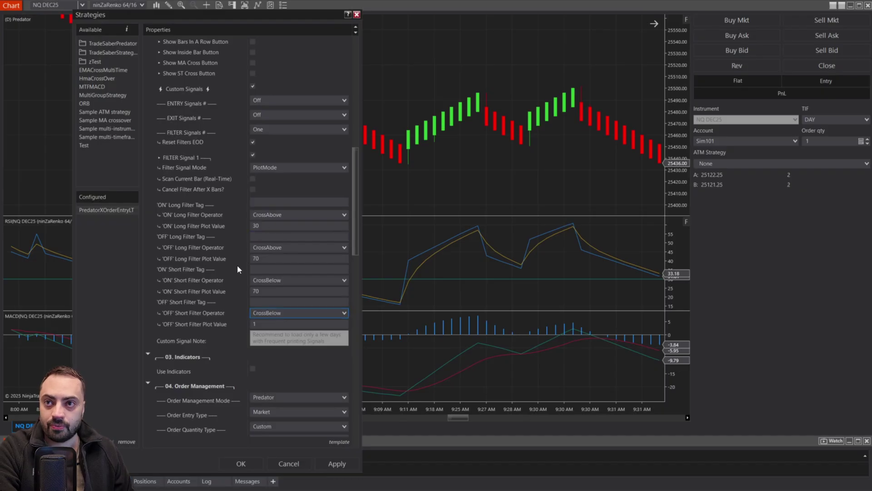
key(Tab)
text(30)
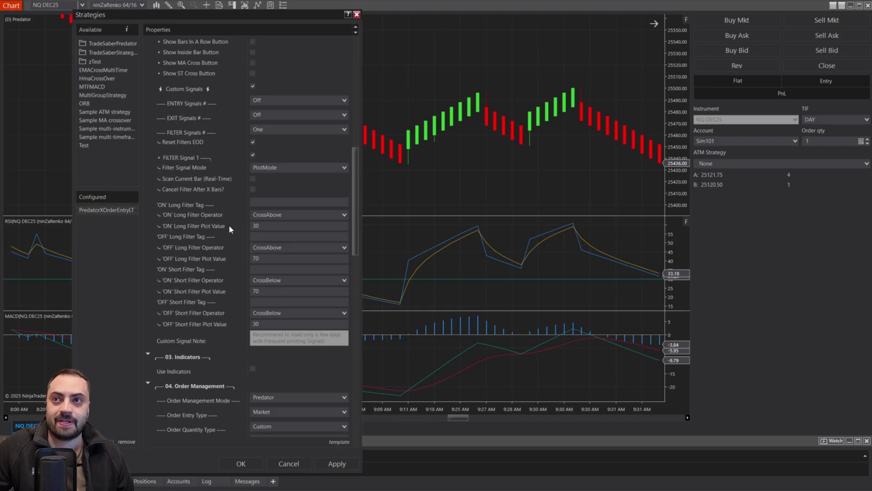
click(278, 258)
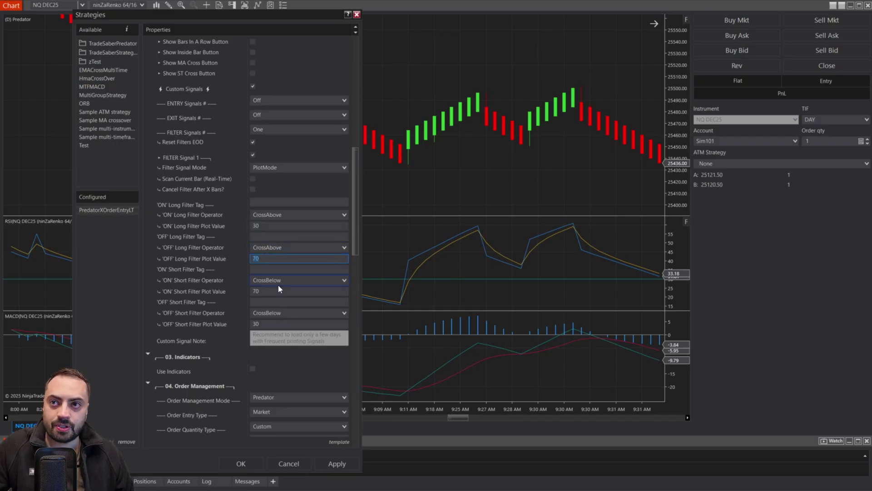
click(279, 291)
click(217, 324)
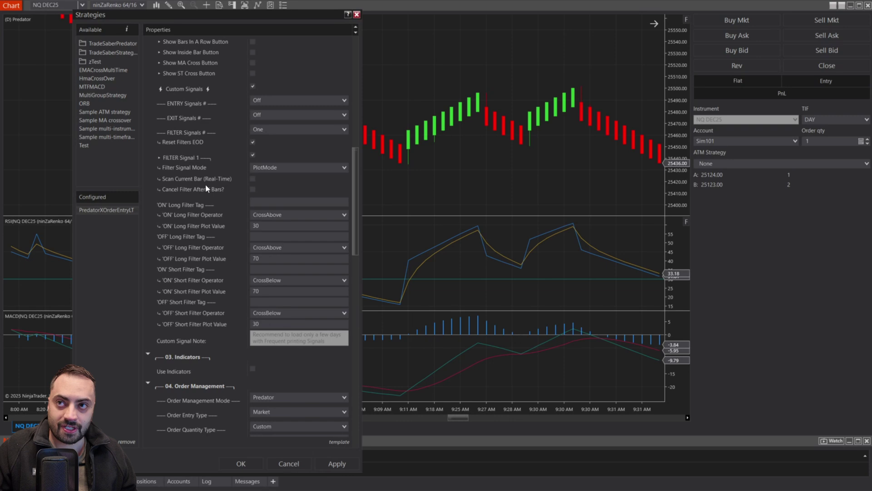
- Enable Cancel Filter After X Bars for FILTER Signal 1 and open its bar count for editing
click(253, 189)
click(252, 201)
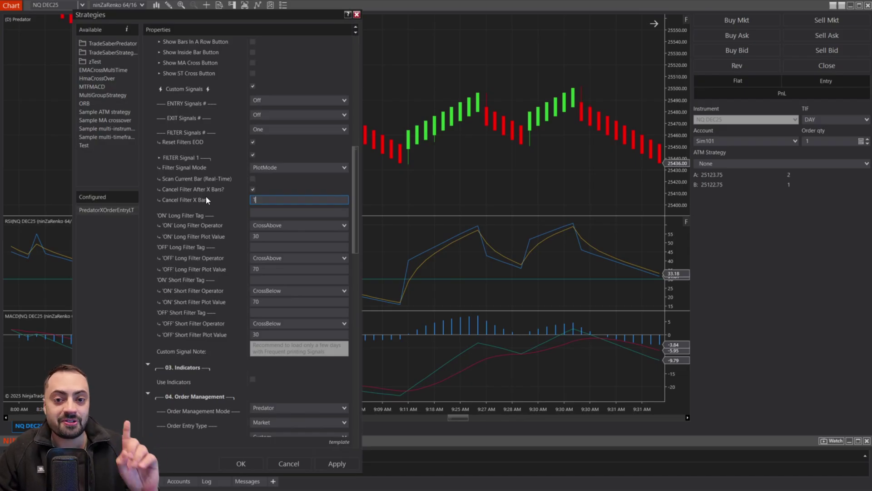
click(279, 240)
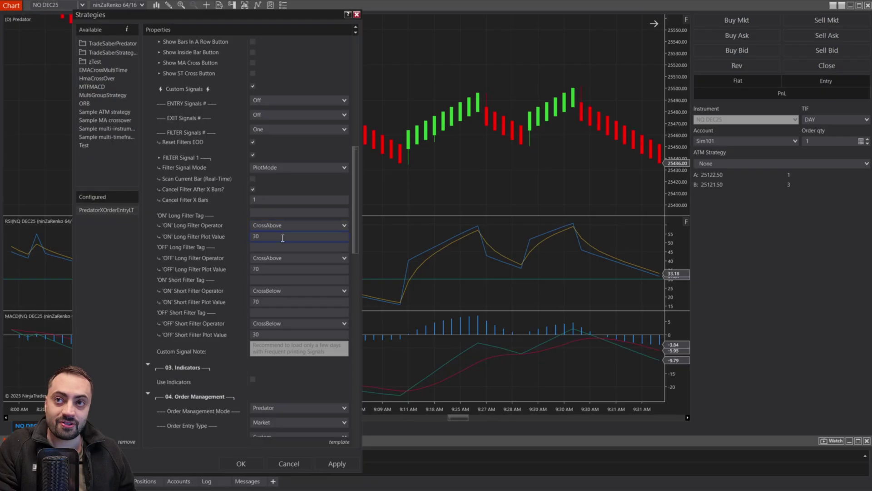
click(283, 238)
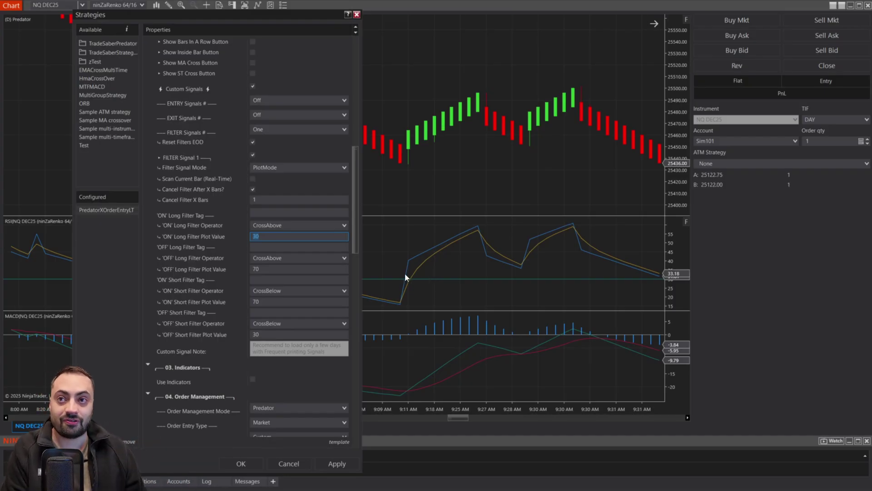
click(258, 269)
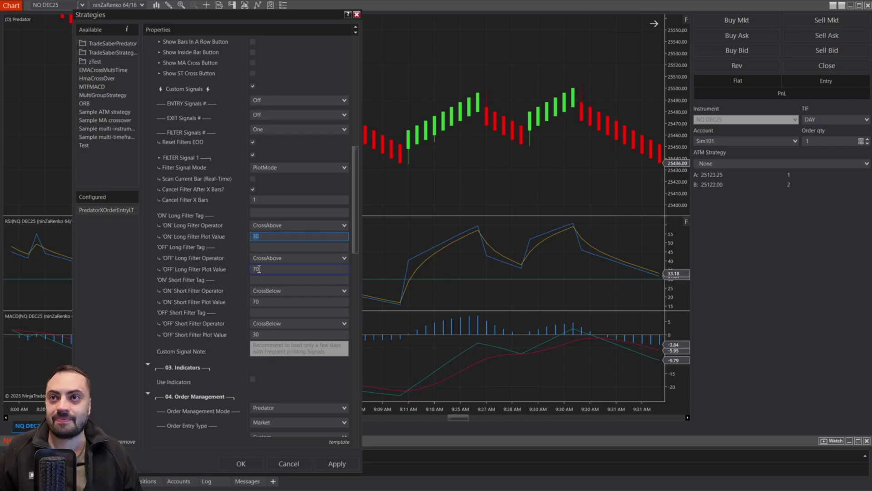
click(216, 188)
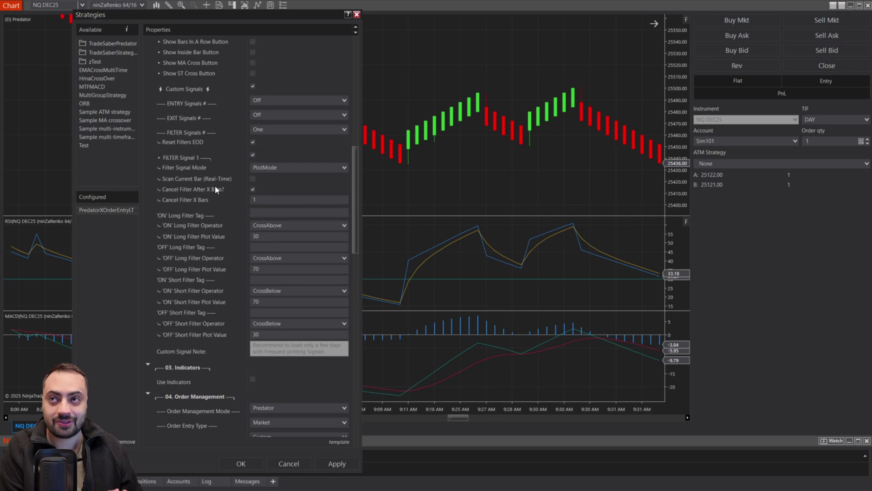
- Set the number of ENTRY signals to One and switch ENTRY Signal 1's mode to PlotMode
scroll(342, 191, up, 3)
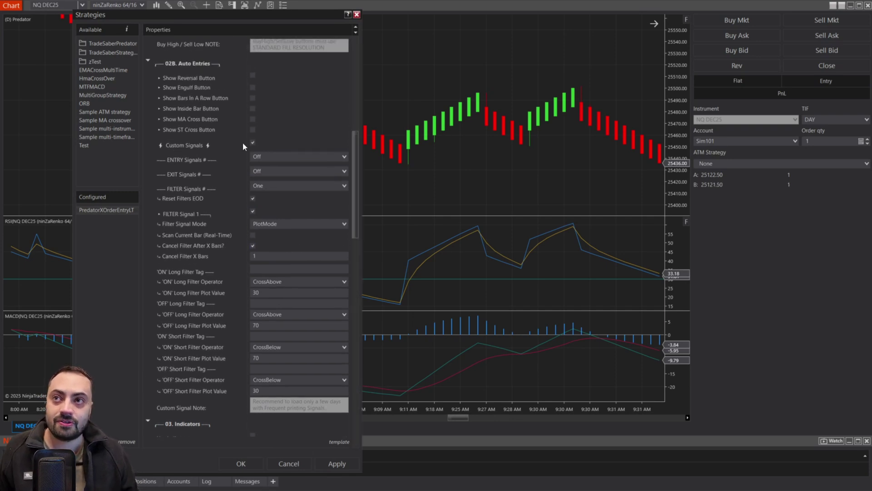
click(270, 156)
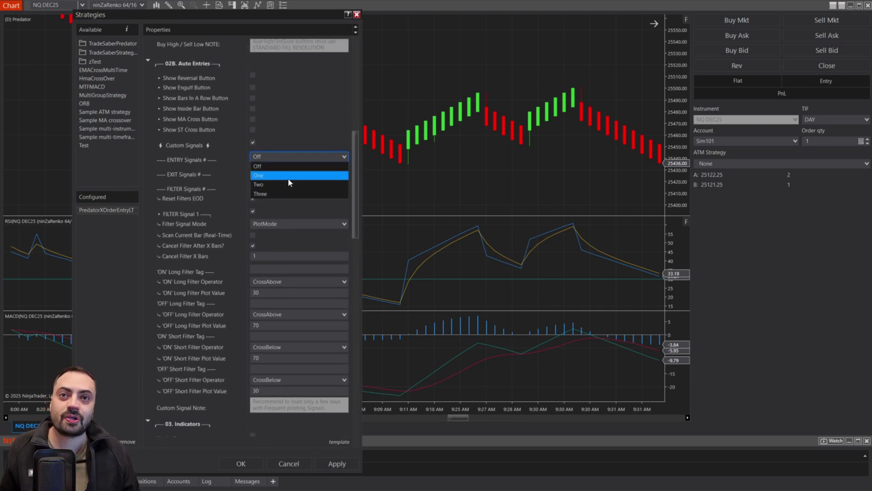
click(287, 175)
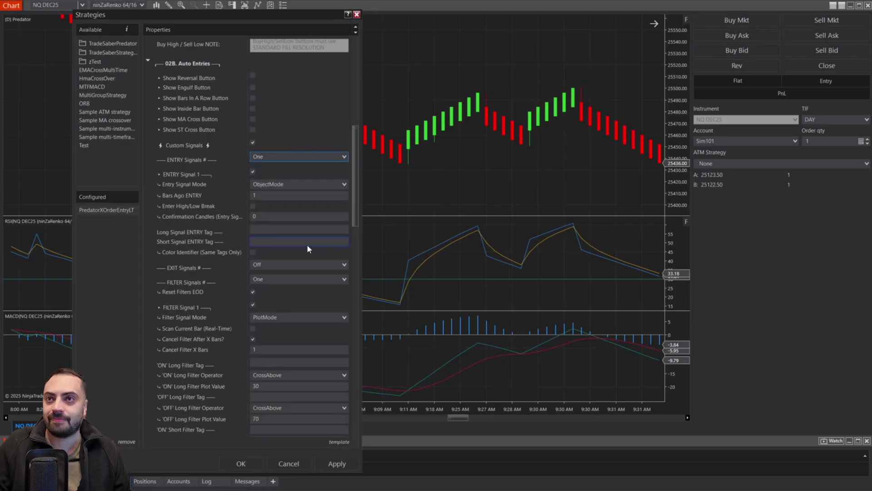
click(266, 184)
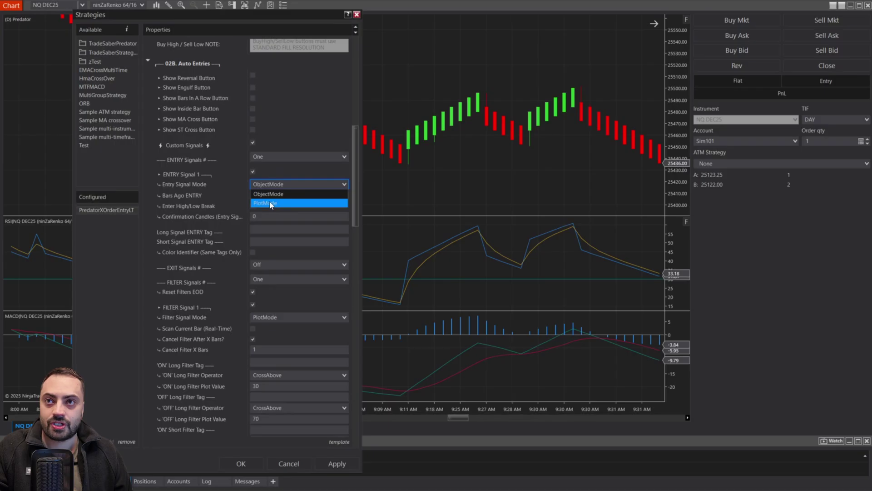
click(263, 202)
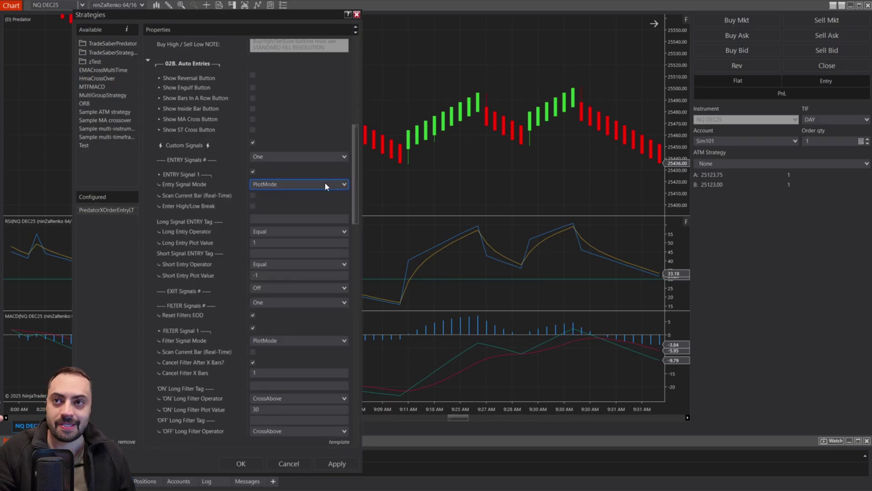
- Set the Long Entry Operator of ENTRY Signal 1 to CrossAbove with a plot value of 0
scroll(352, 204, down, 1)
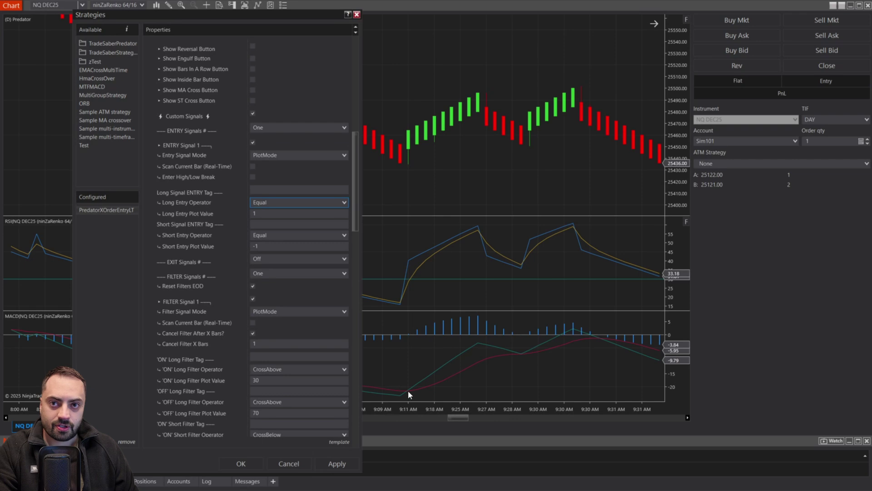
click(263, 201)
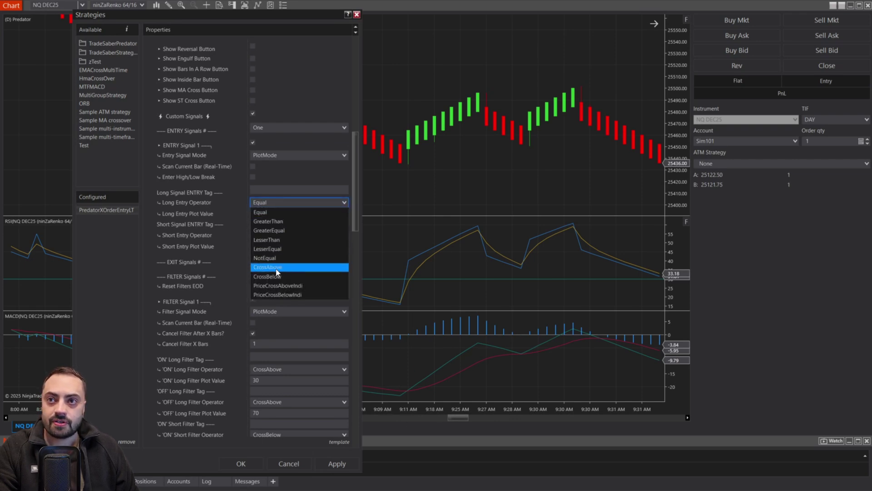
click(277, 267)
click(276, 213)
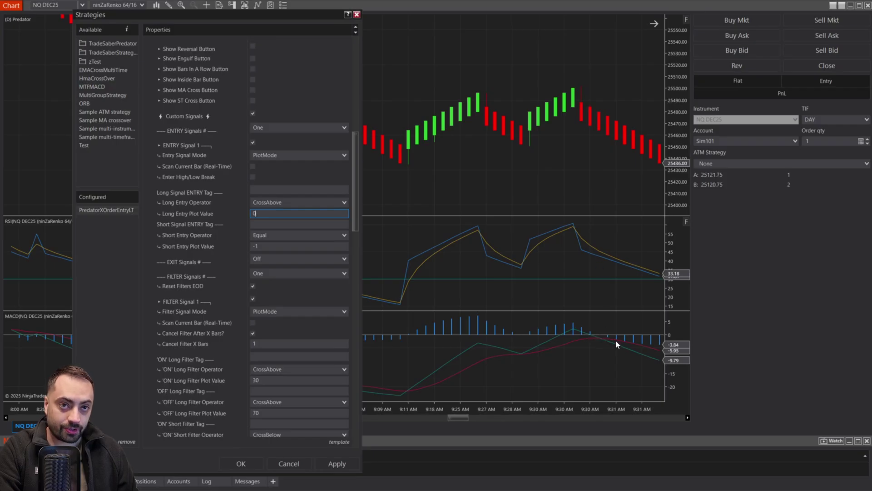
- Set the Short Entry Operator of ENTRY Signal 1 to CrossBelow with a plot value of 0
click(263, 236)
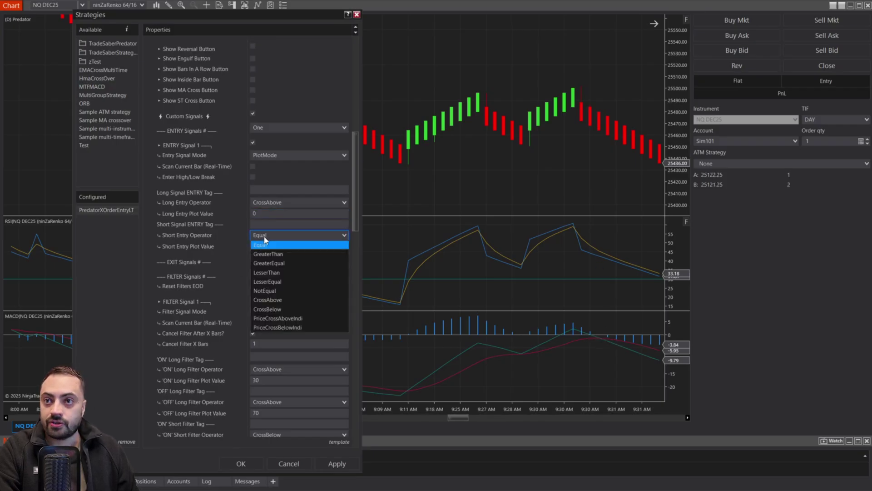
click(281, 309)
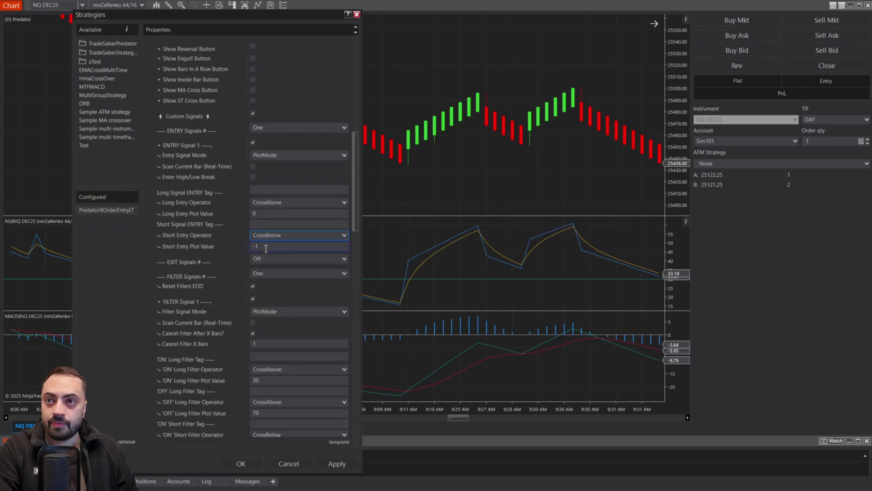
click(257, 246)
- Set the Stop Loss Offset in Order Management to 100 ticks
scroll(344, 205, down, 10)
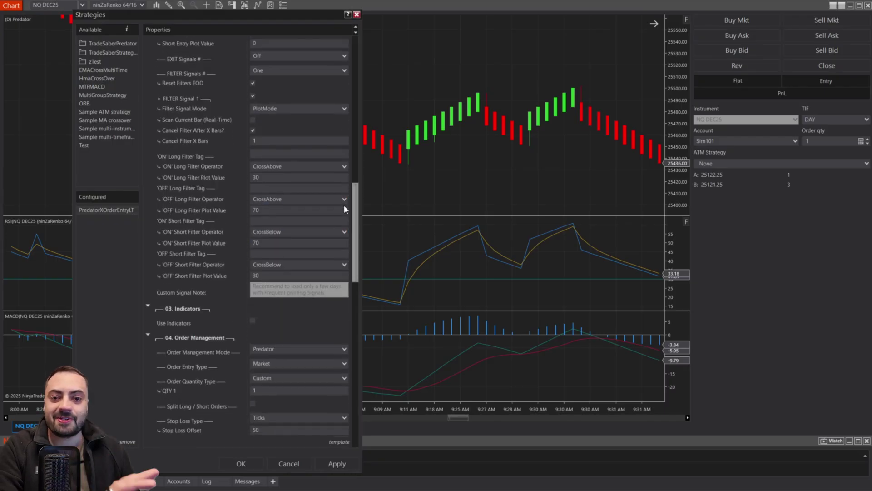
drag(351, 241, 351, 253)
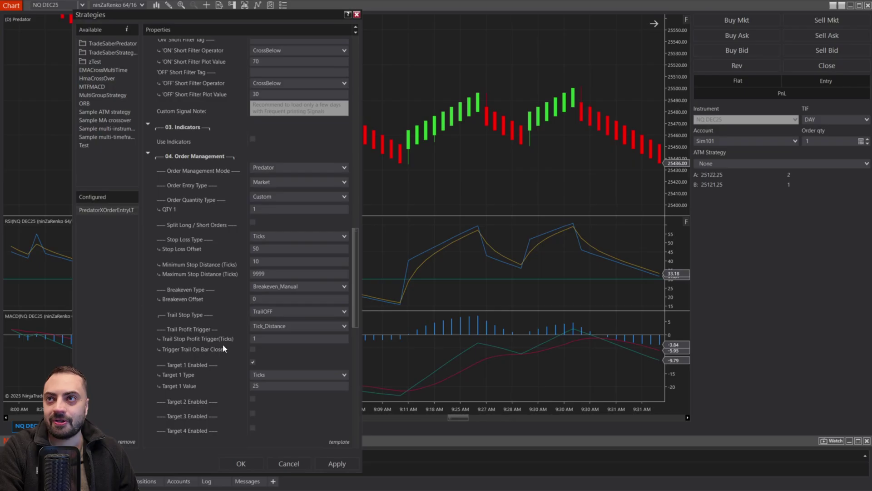
click(269, 249)
text(100)
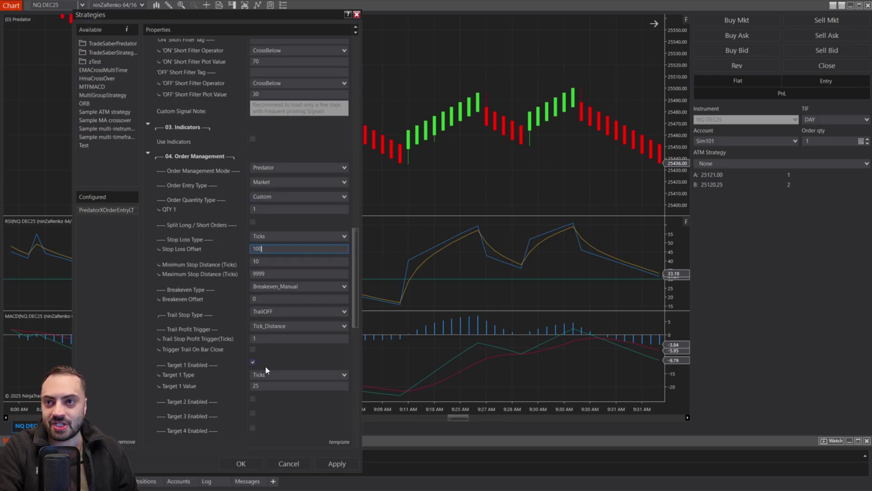
- Enable Target 2, then set the Target 1 value to 100 ticks and the Target 2 value to 200 ticks
click(253, 399)
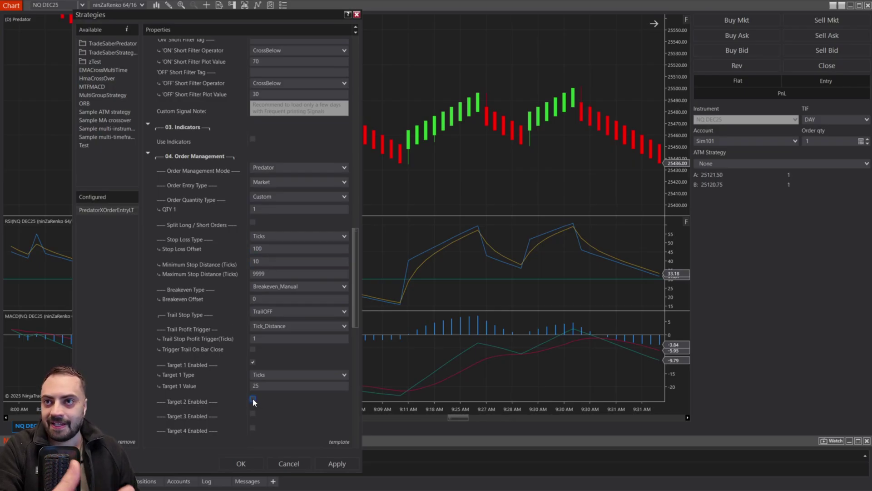
click(269, 397)
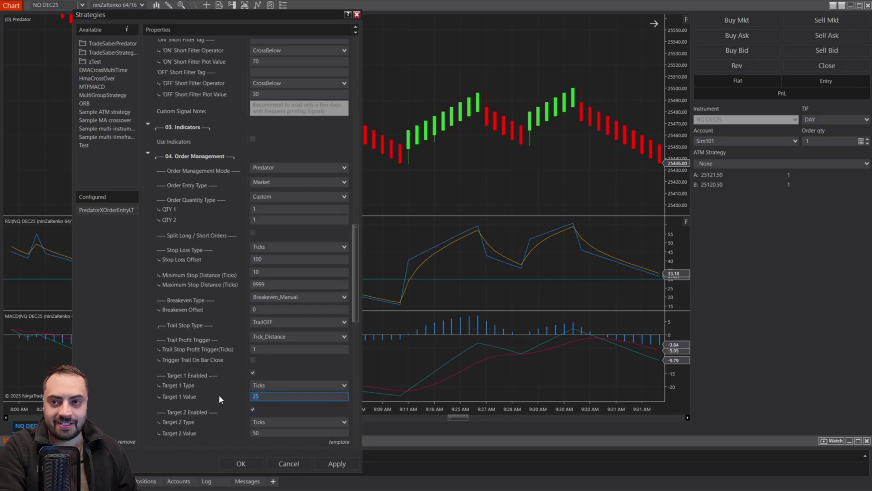
text(100)
scroll(358, 314, down, 3)
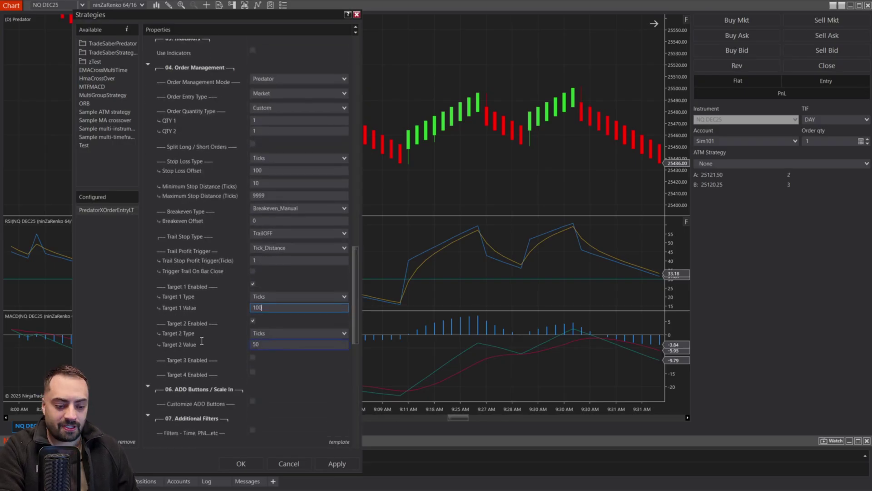
click(281, 344)
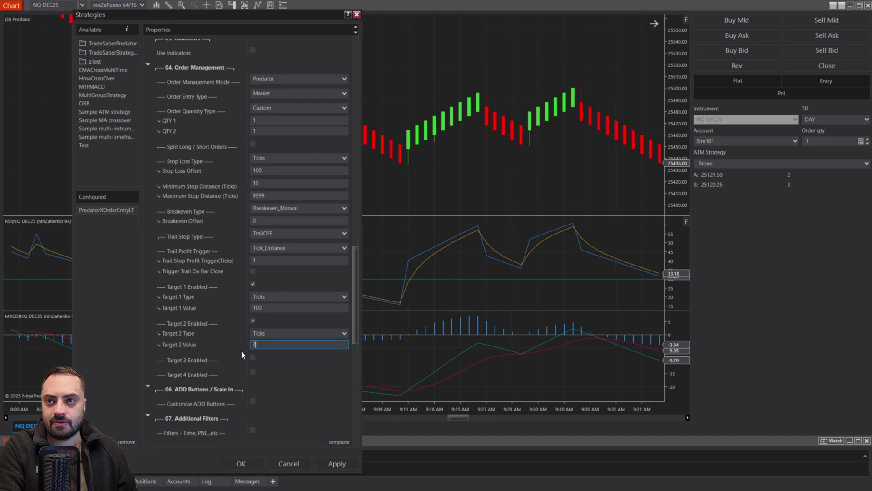
text(2)
- Confirm the strategy settings and enable the Predator strategy on the Sim101 account
scroll(348, 369, up, 3)
scroll(359, 300, down, 5)
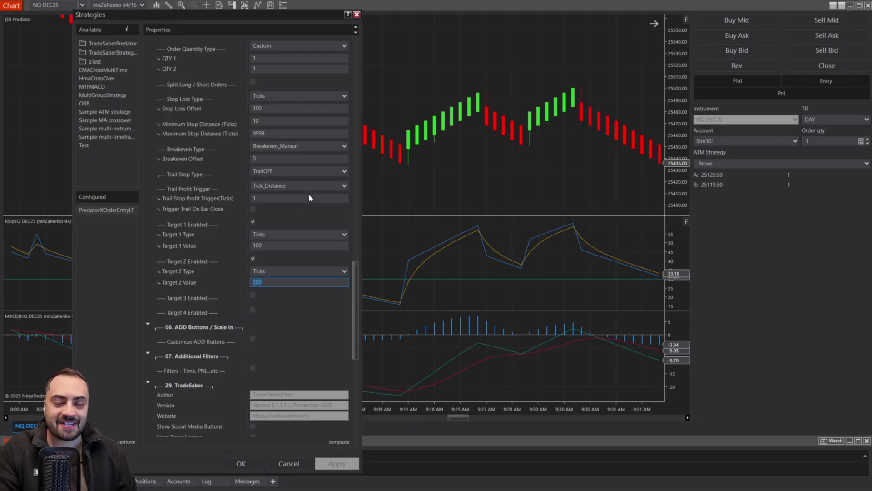
click(239, 464)
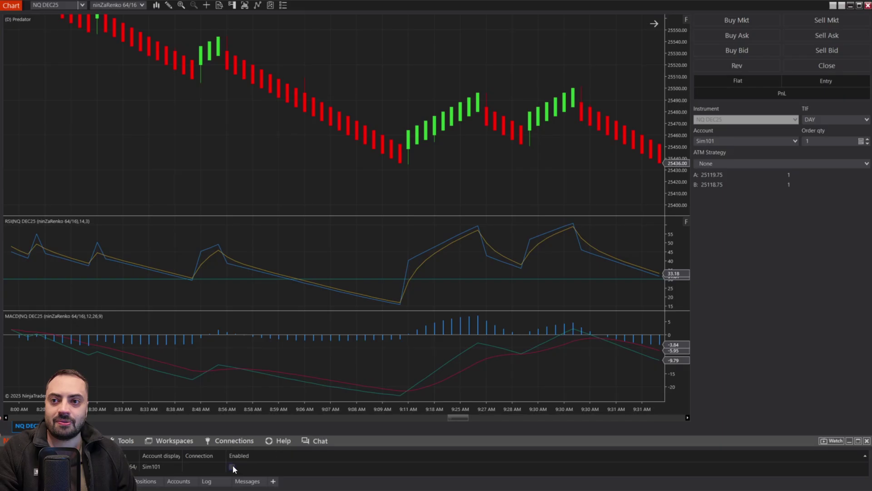
click(233, 466)
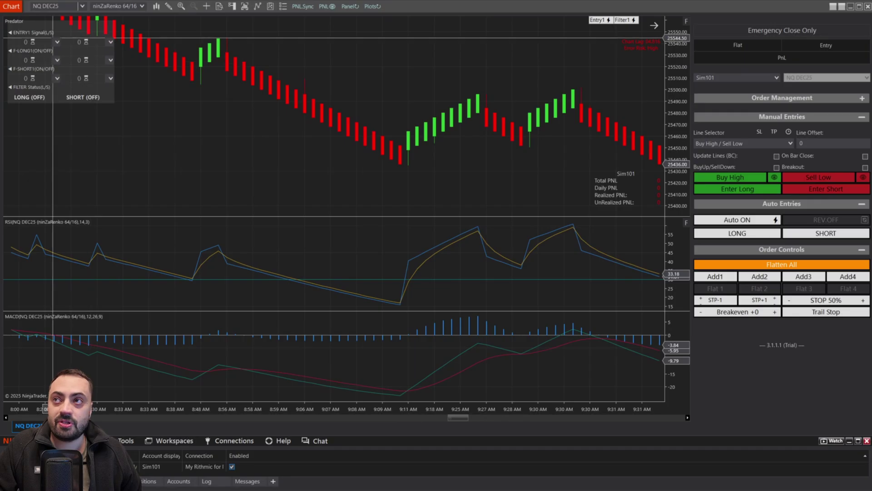
- Assign MACD - Diff as both the long and short source of the ENTRY1 signal on the chart
click(56, 42)
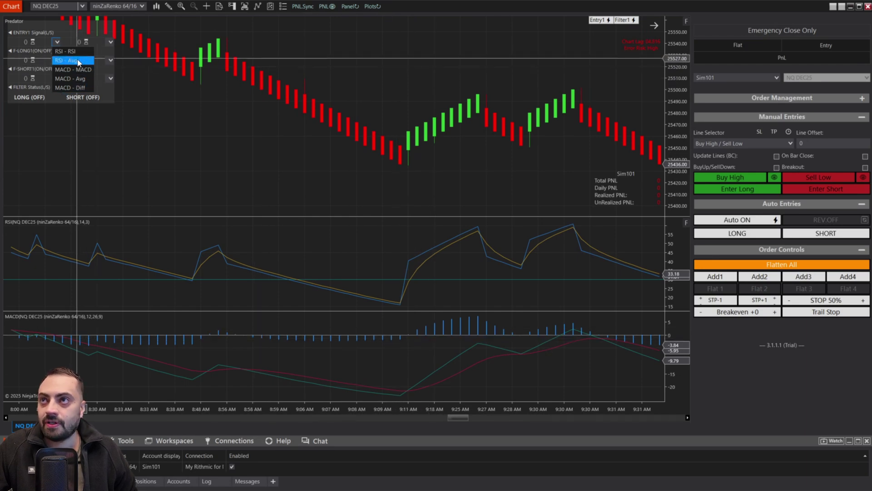
click(82, 89)
click(117, 41)
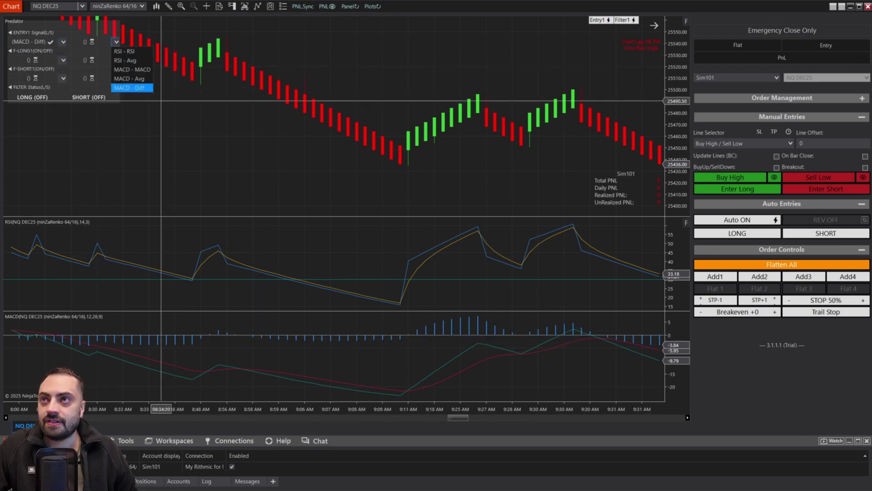
click(132, 89)
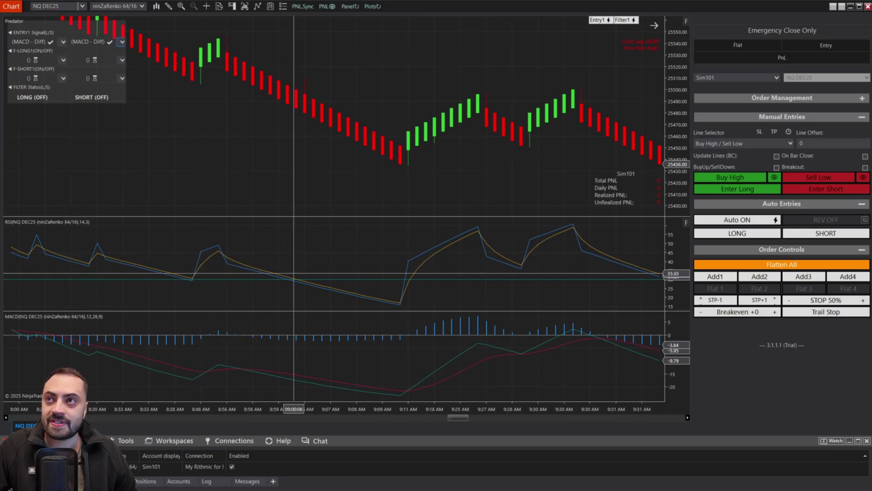
- Assign RSI - RSI as both the ON and OFF source of the F-LONG1 filter
click(63, 60)
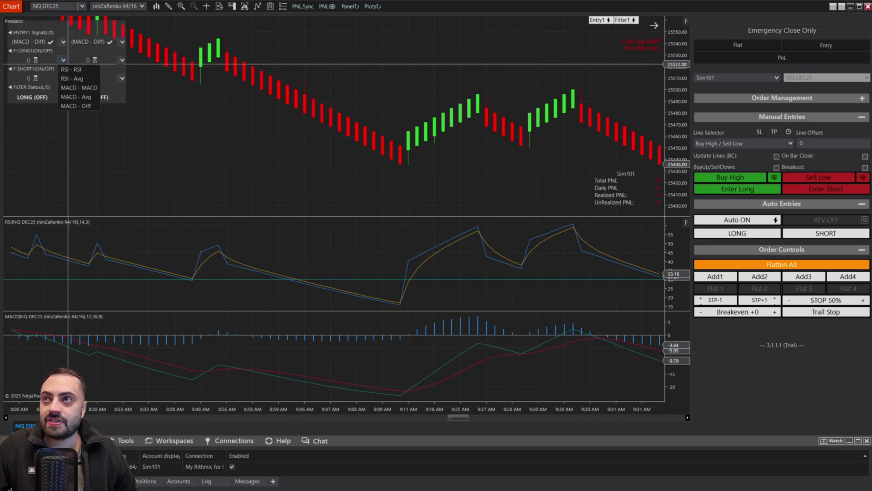
click(70, 69)
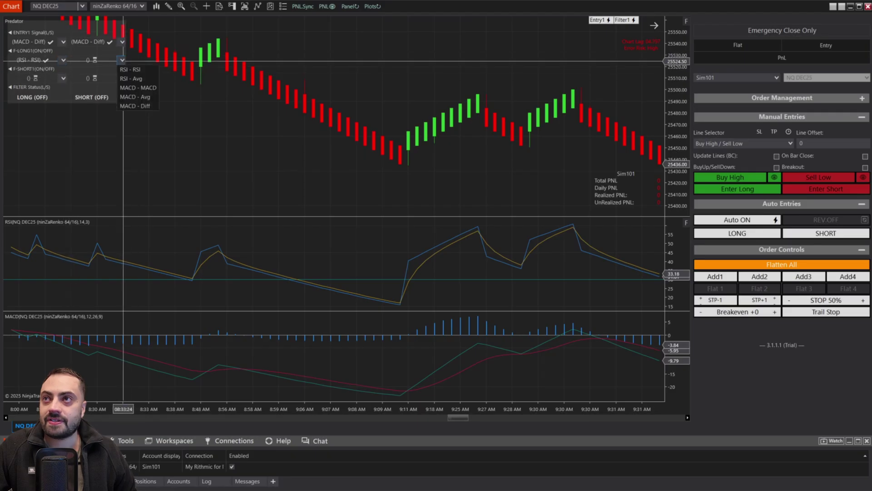
click(122, 60)
click(130, 69)
- Assign RSI - RSI as both the ON and OFF source of the F-SHORT1 filter
click(63, 78)
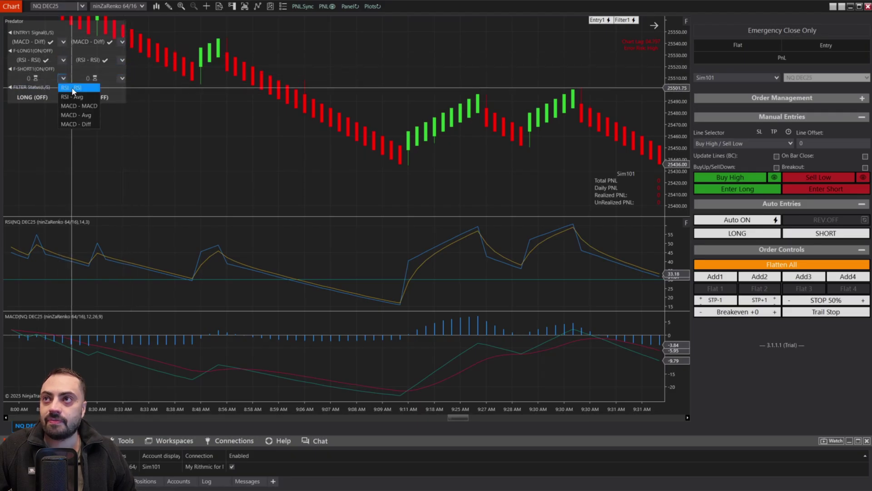
click(71, 87)
click(123, 78)
click(135, 88)
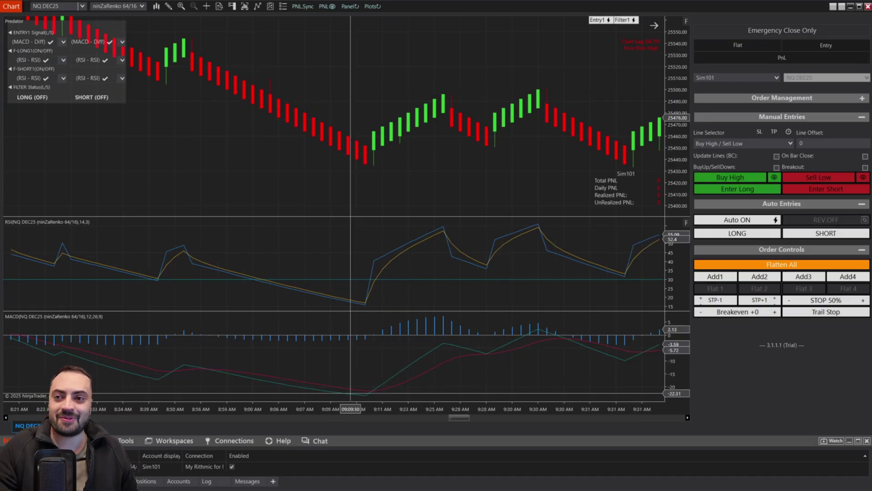
- Disable the Predator strategy and reopen the chart's strategy settings
click(231, 466)
right_click(402, 9)
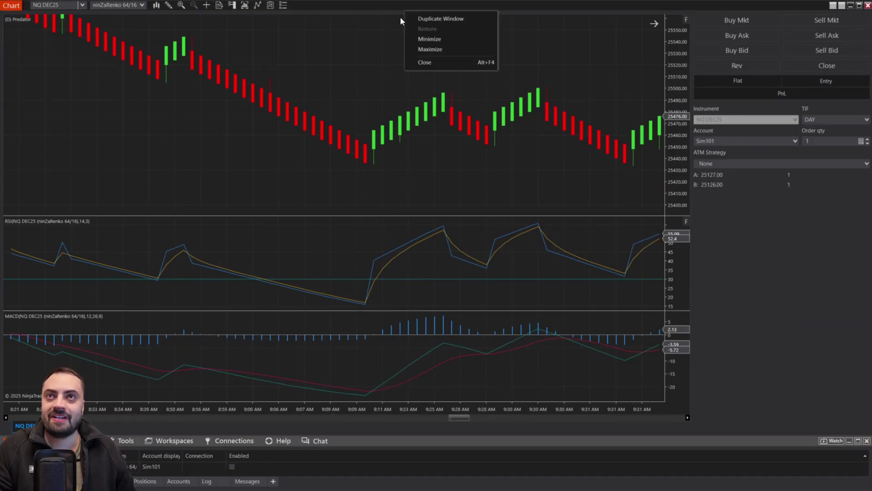
click(355, 51)
right_click(355, 50)
click(407, 114)
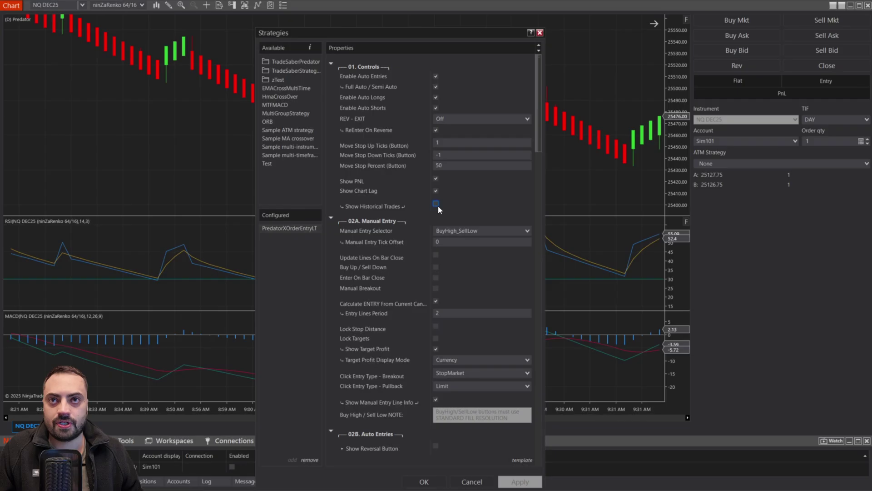
- Set the Order fill resolution under Historical fill processing to High
drag(538, 144, 537, 448)
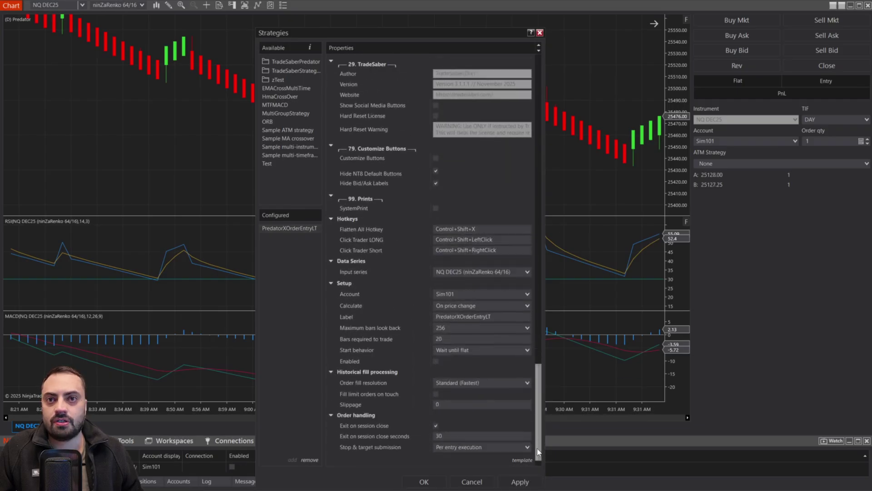
scroll(512, 394, down, 1)
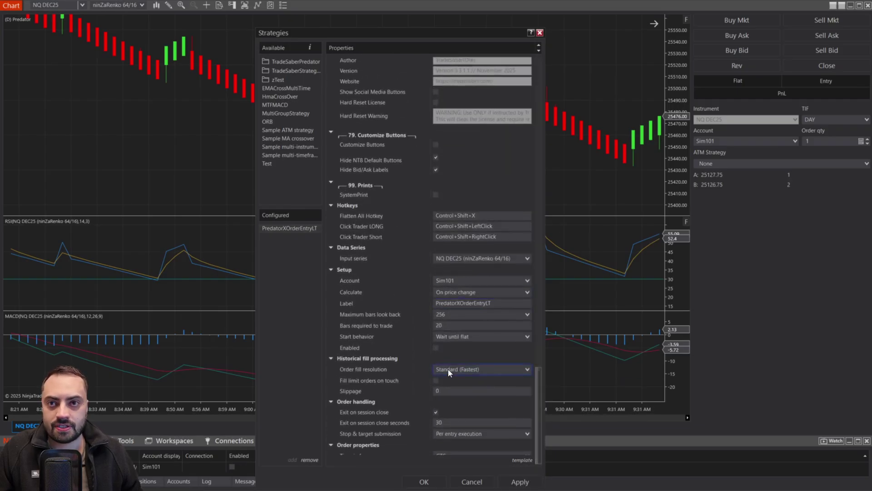
click(461, 370)
click(470, 380)
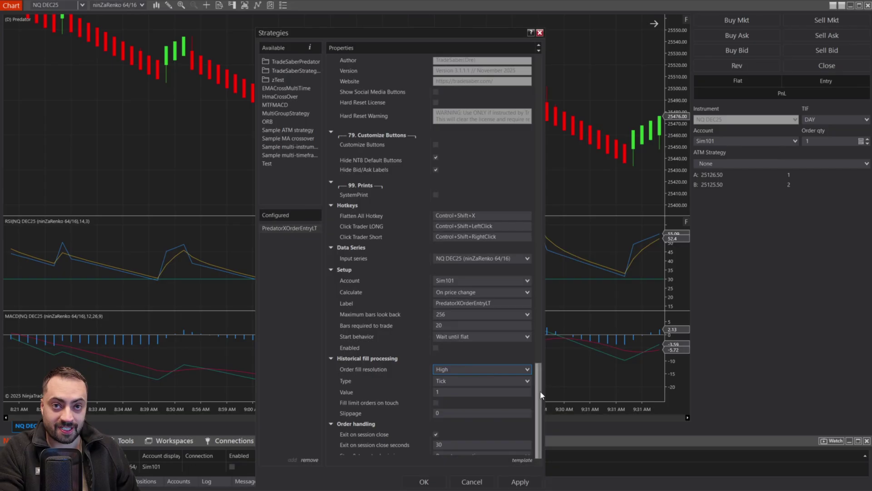
- Return the Order fill resolution to Standard (Fastest) and confirm the strategy settings
mouse_move(541, 389)
mouse_down()
mouse_move(542, 350)
mouse_move(548, 403)
mouse_up()
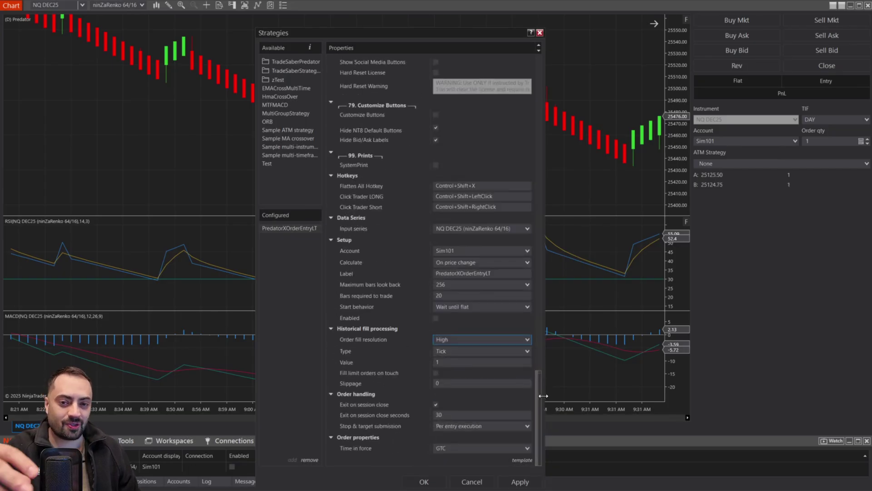
click(440, 340)
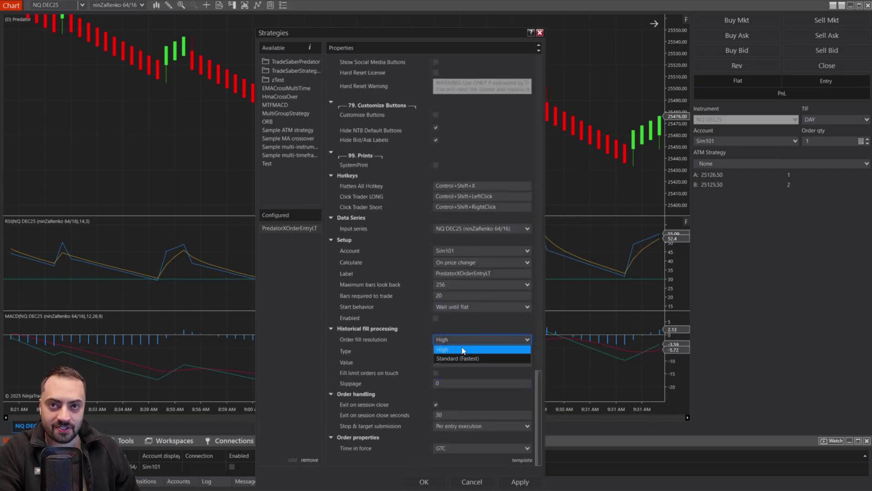
click(450, 359)
click(424, 482)
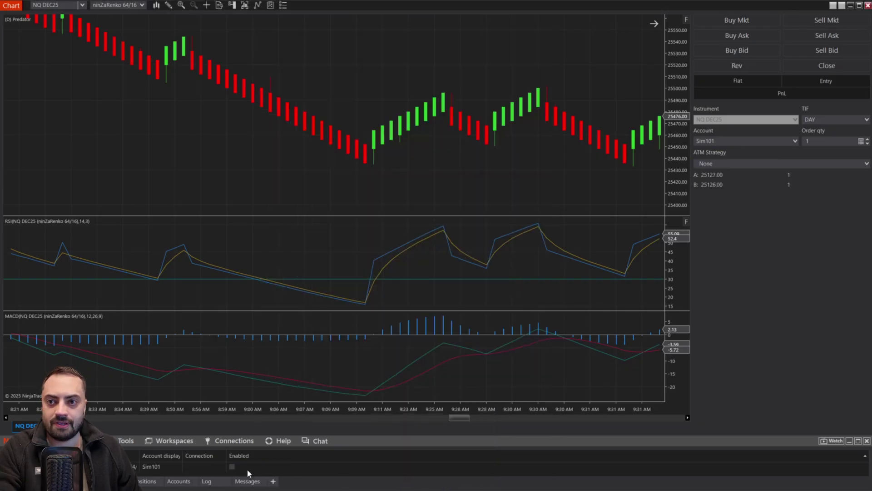
- Enable the Predator strategy and examine the historical long trade shortly after 9:11 AM against the RSI and MACD
click(232, 466)
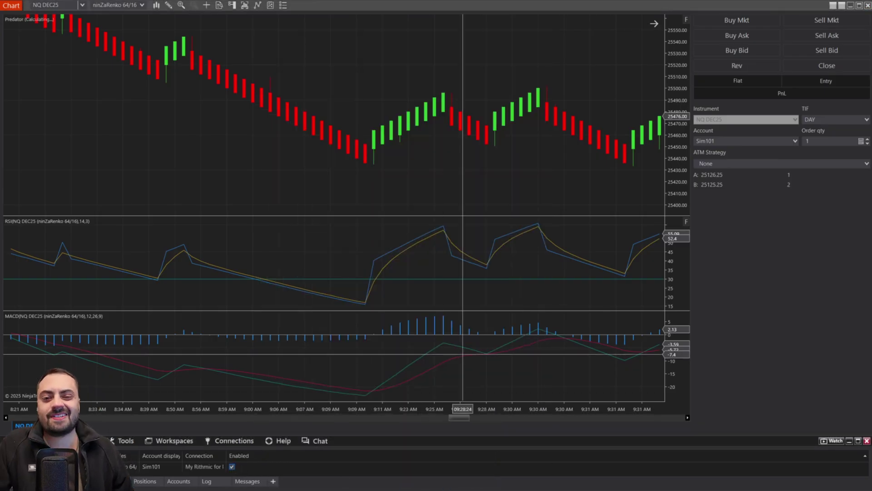
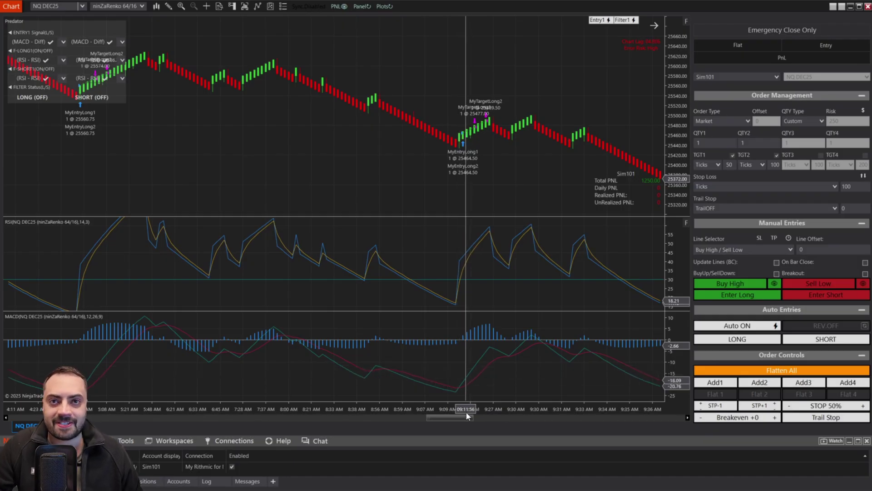
scroll(466, 413, up, 1)
scroll(217, 384, up, 5)
scroll(370, 282, up, 3)
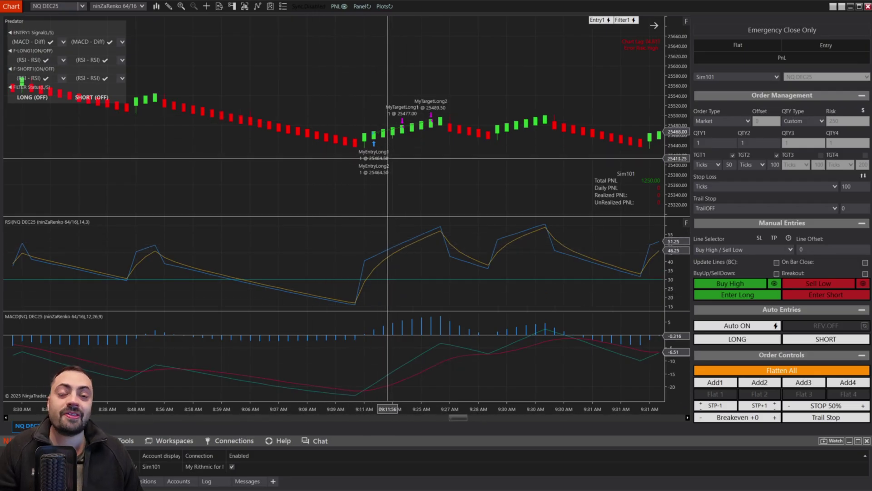
scroll(500, 179, up, 5)
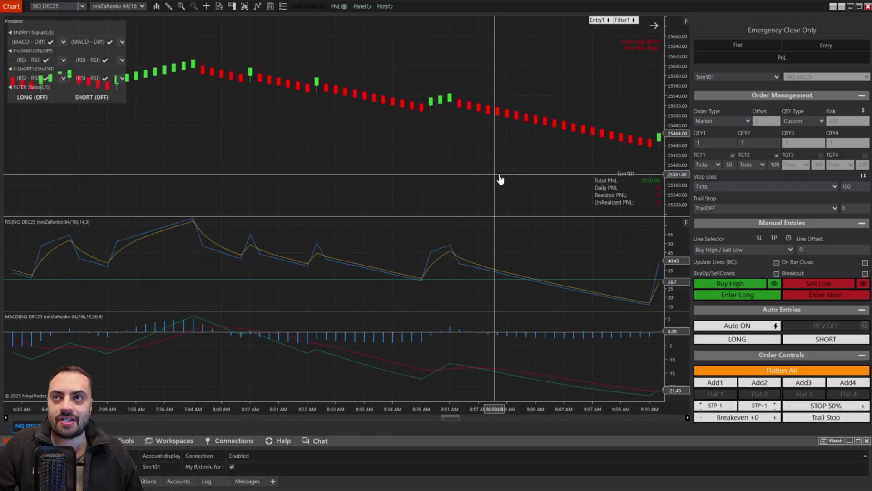
- Examine the earlier long trade around 4:43 AM, comparing its entry and targets with the RSI and MACD
drag(362, 409, 444, 409)
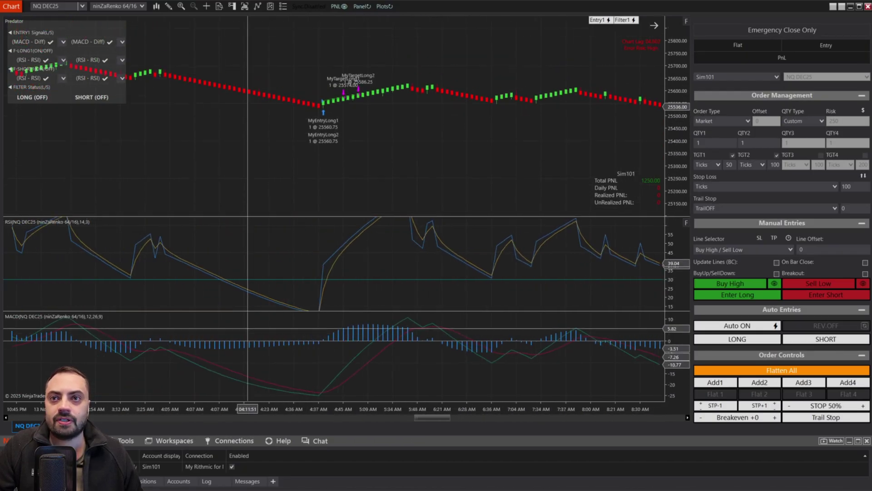
scroll(634, 158, up, 3)
drag(634, 158, 518, 196)
scroll(496, 198, up, 2)
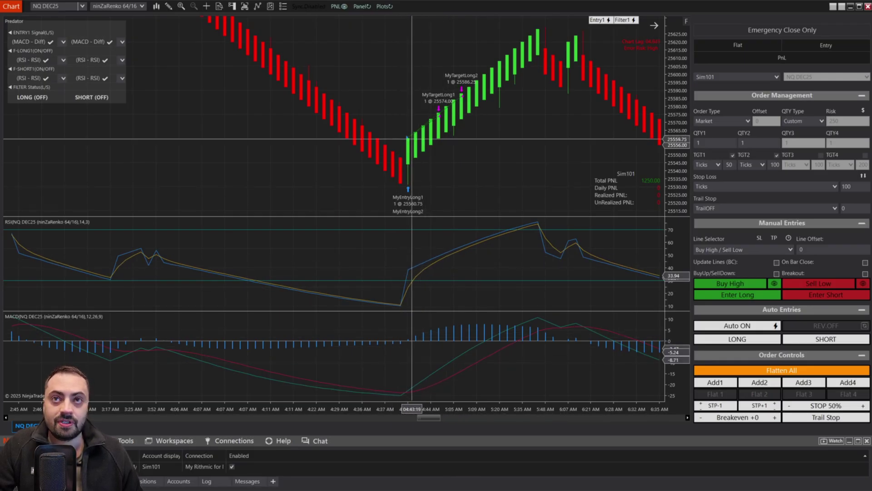
scroll(479, 120, up, 10)
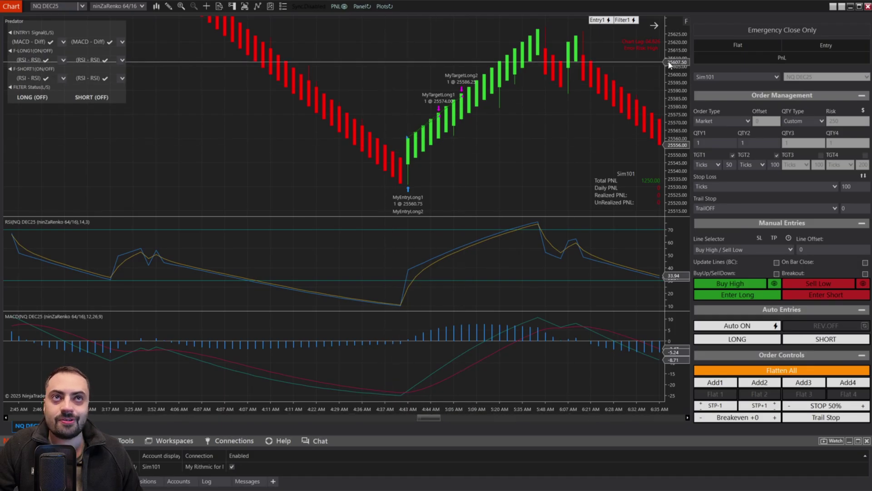
scroll(340, 411, up, 10)
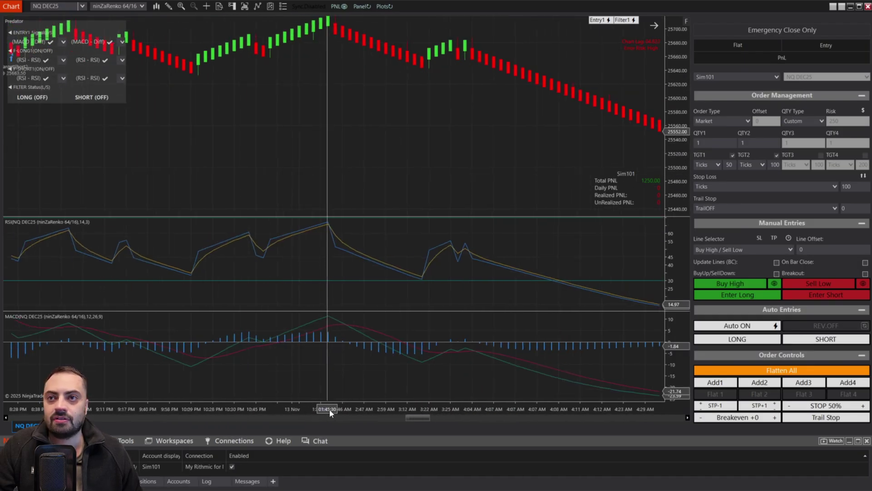
- Examine the historical short trades around 8:10 PM, including their entries, stop and targets
scroll(499, 192, down, 3)
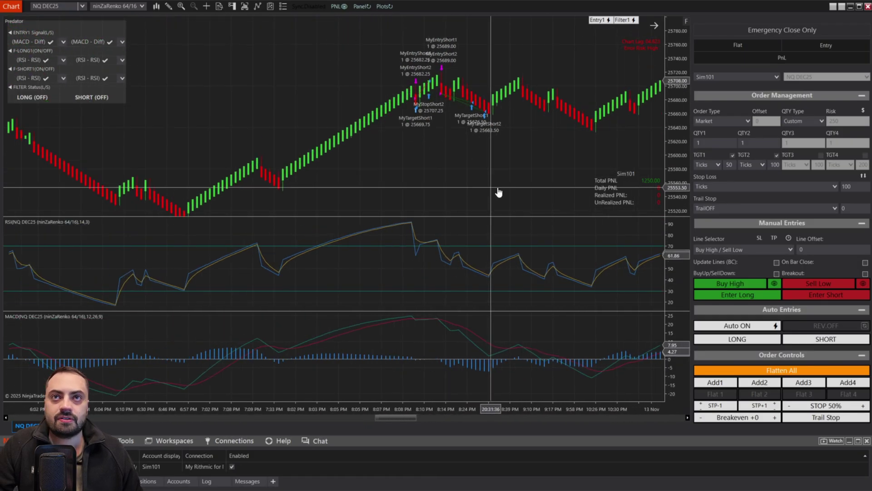
drag(467, 411, 528, 122)
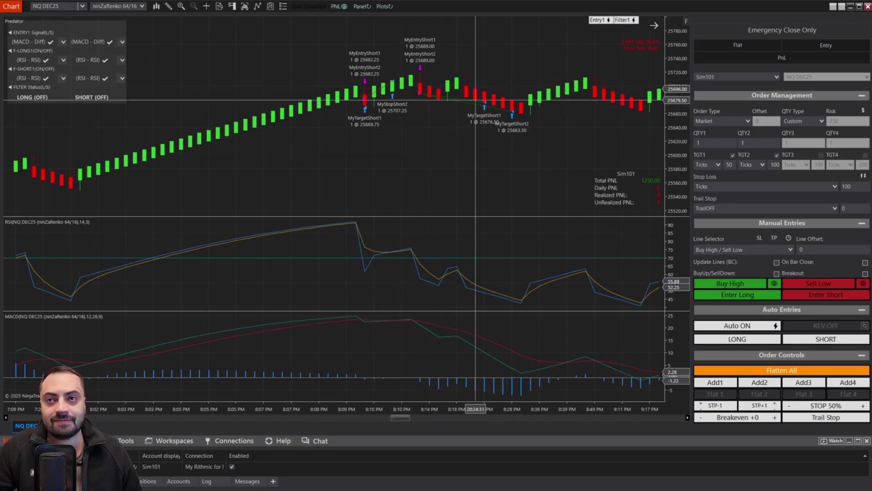
drag(317, 410, 259, 409)
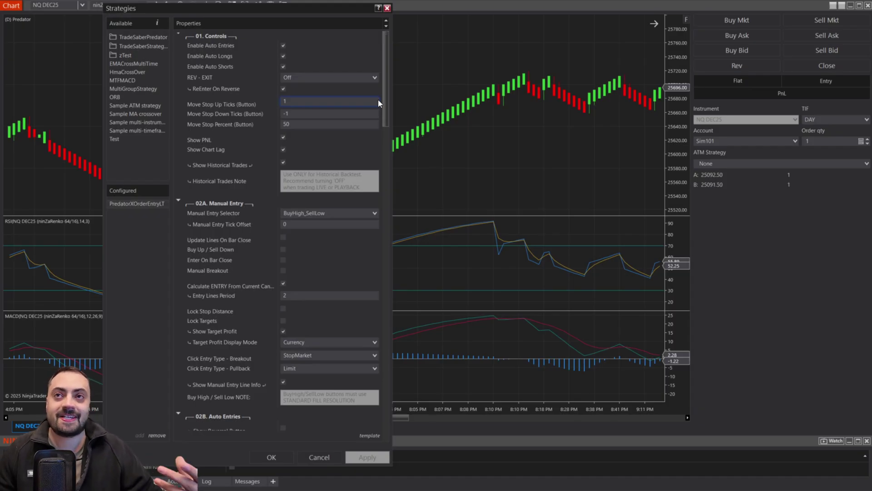
- In the strategy's Custom Signals, set ENTRY Signals # to Off and FILTER Signals # to Two
drag(385, 100, 233, 158)
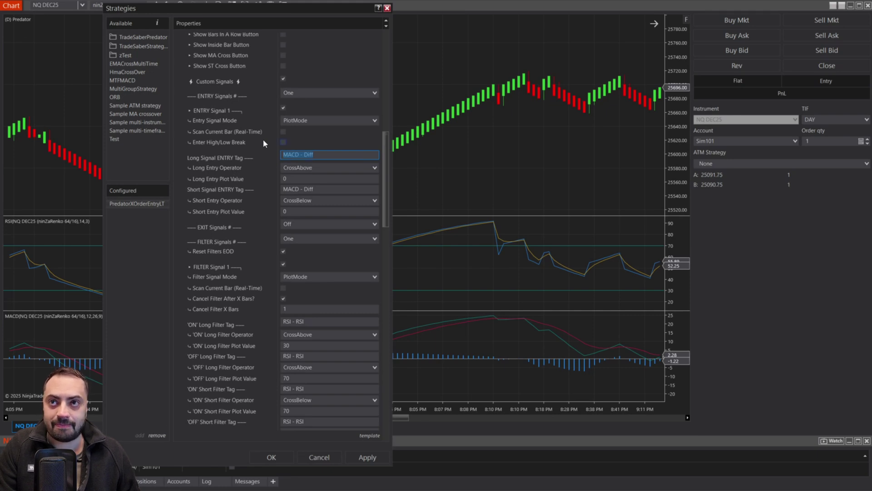
click(295, 93)
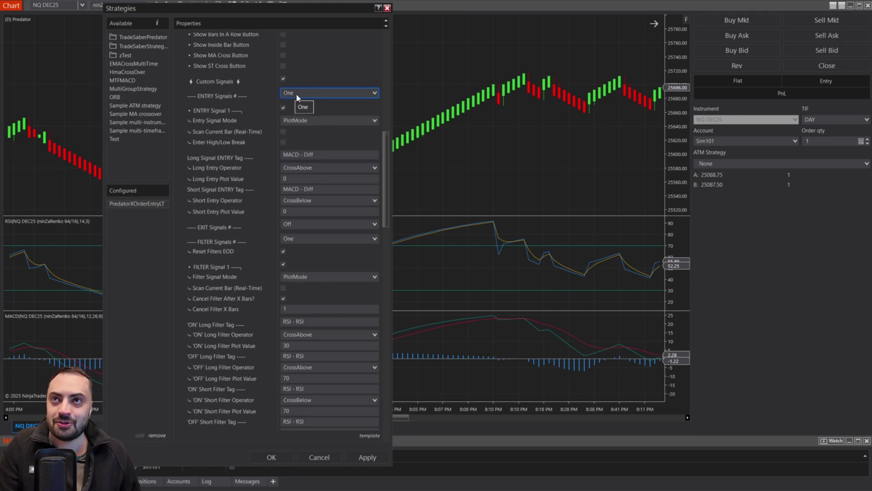
click(297, 94)
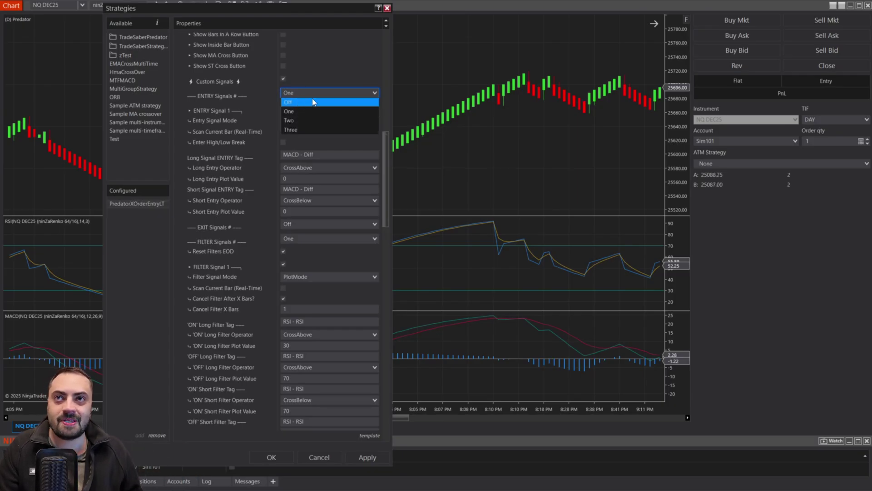
click(298, 102)
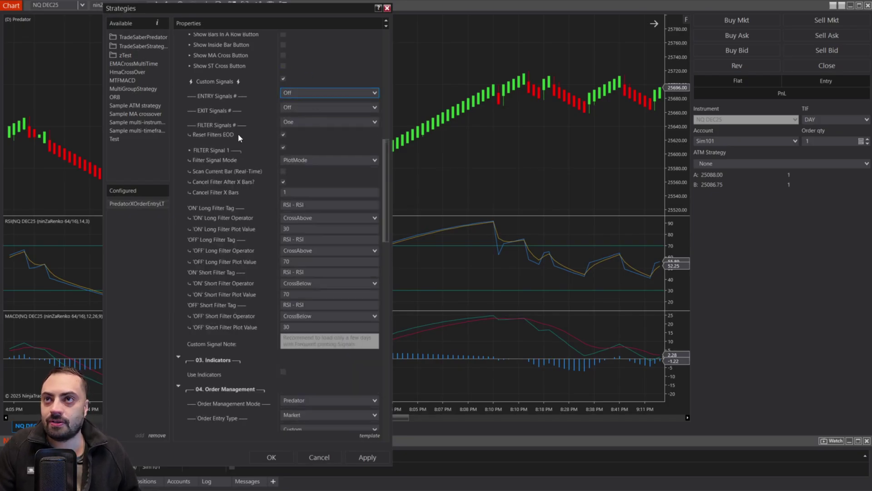
click(306, 121)
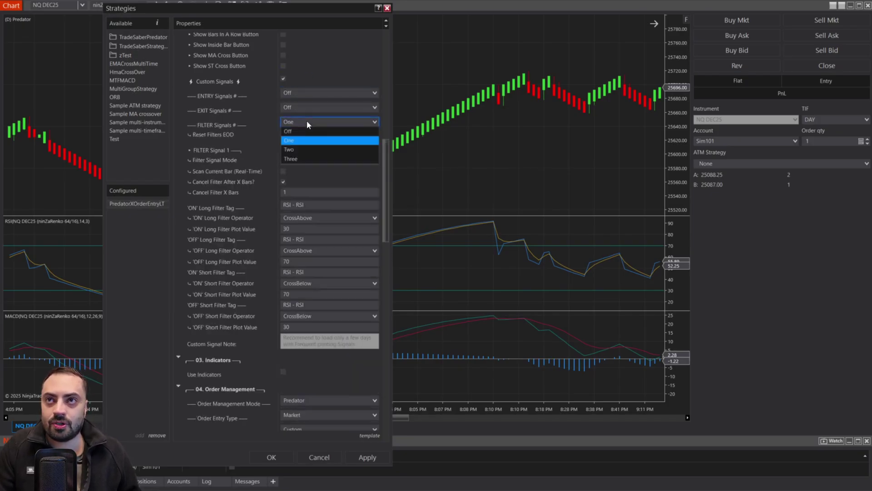
click(292, 151)
- Set FILTER Signal 2 to PlotMode and enable its Cancel Filter After X Bars option
scroll(307, 205, down, 5)
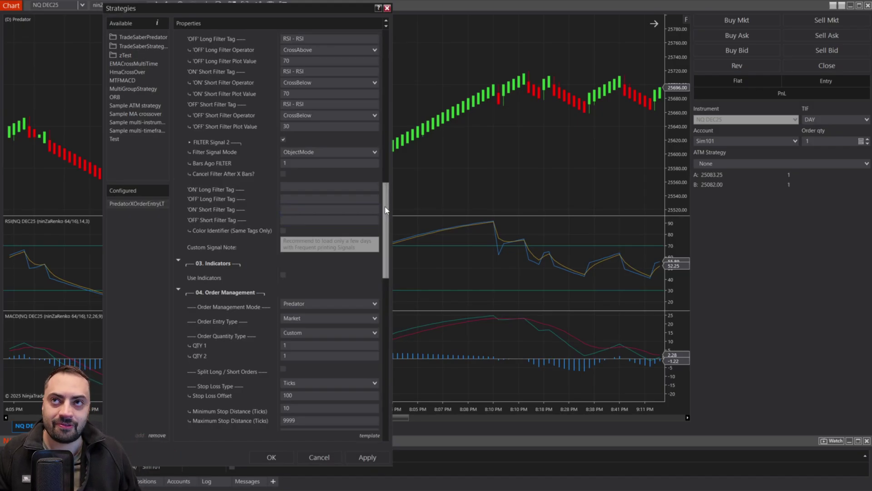
scroll(385, 207, up, 1)
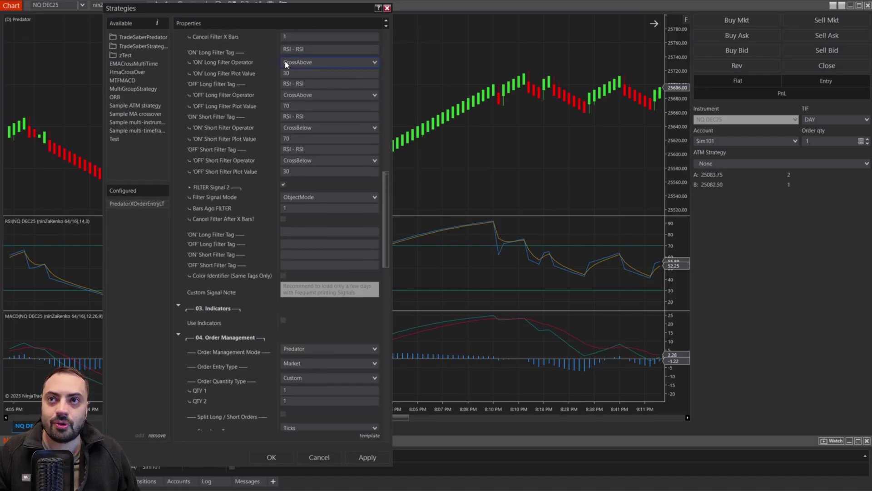
click(305, 197)
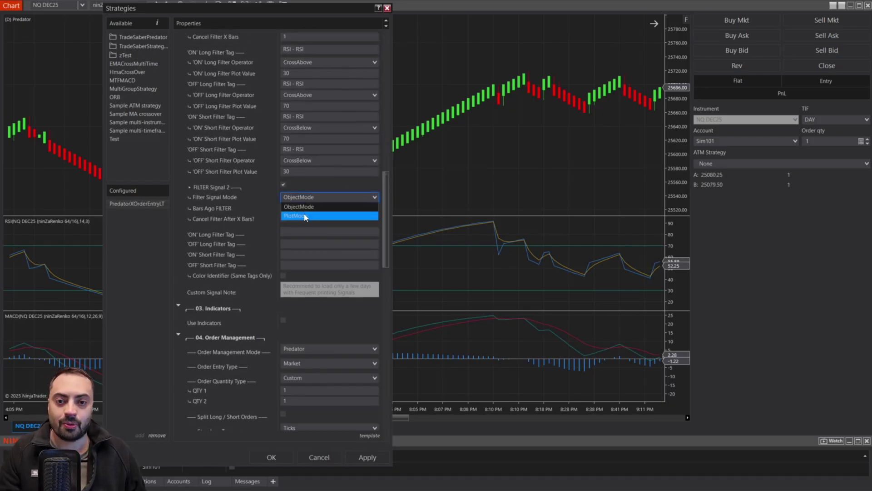
click(305, 217)
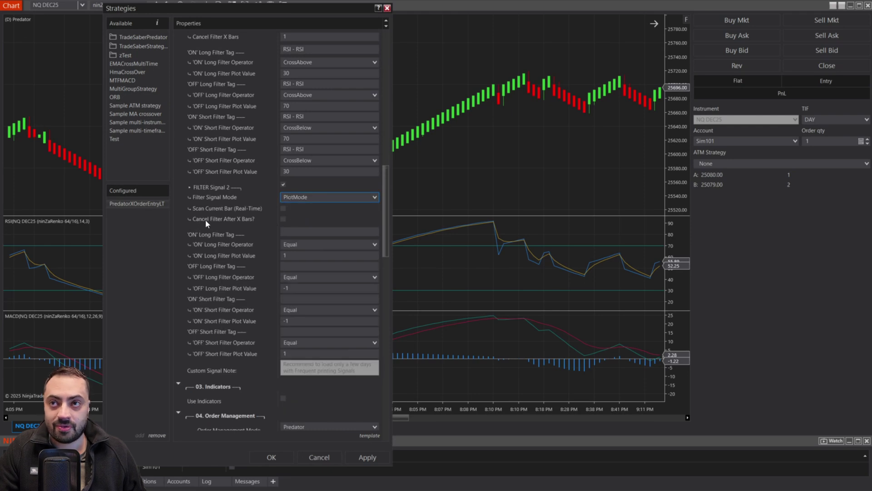
click(283, 219)
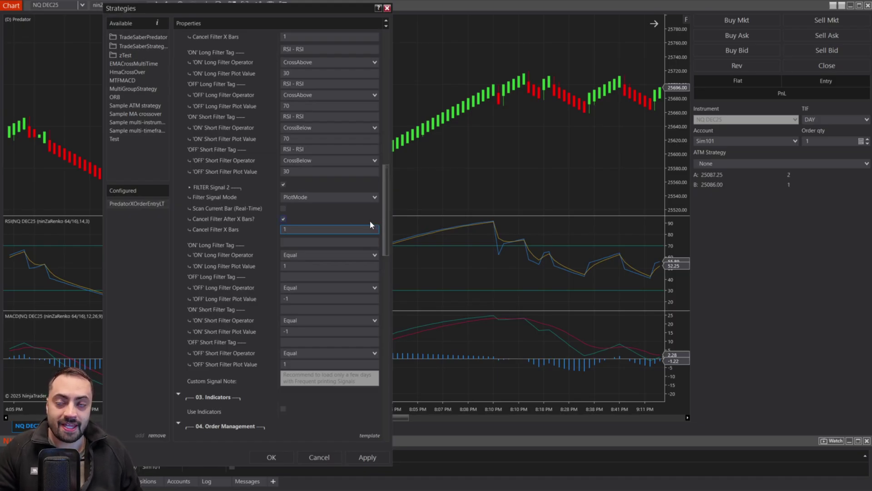
- Enter "MACD - Diff" as all four ON and OFF long and short filter tags of FILTER Signal 2
click(306, 243)
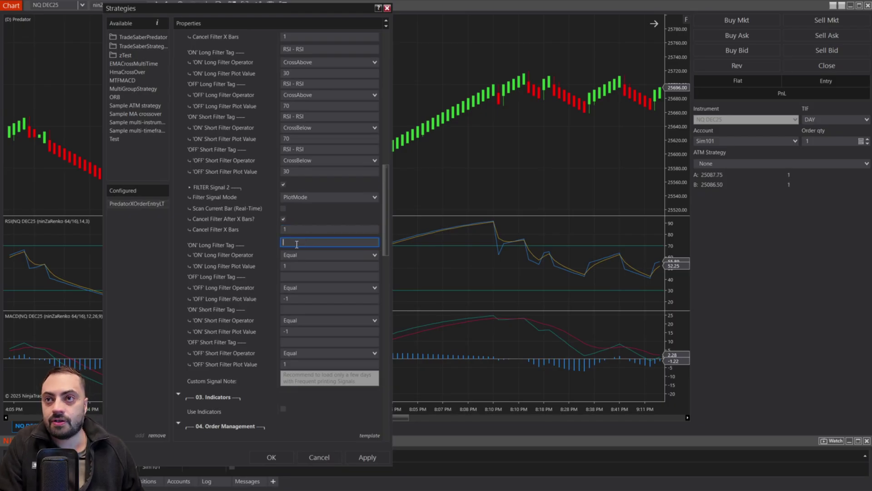
text(MACD - Diff)
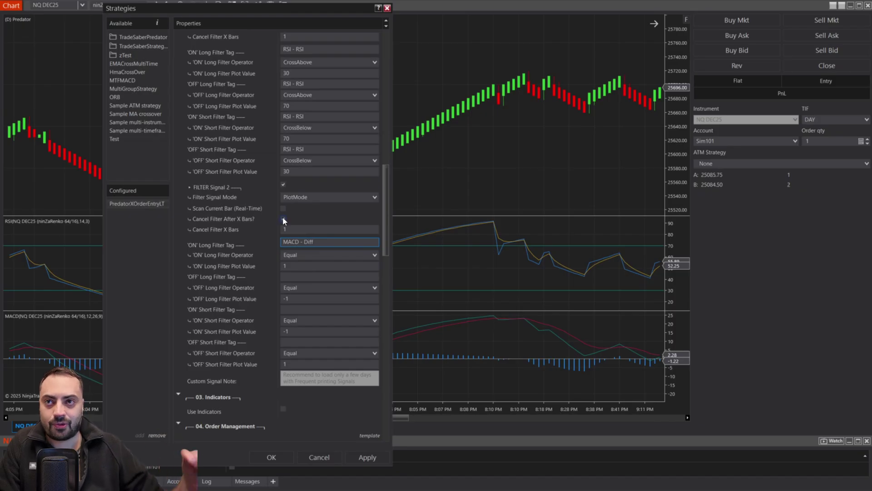
click(302, 277)
text(MACD - Diff)
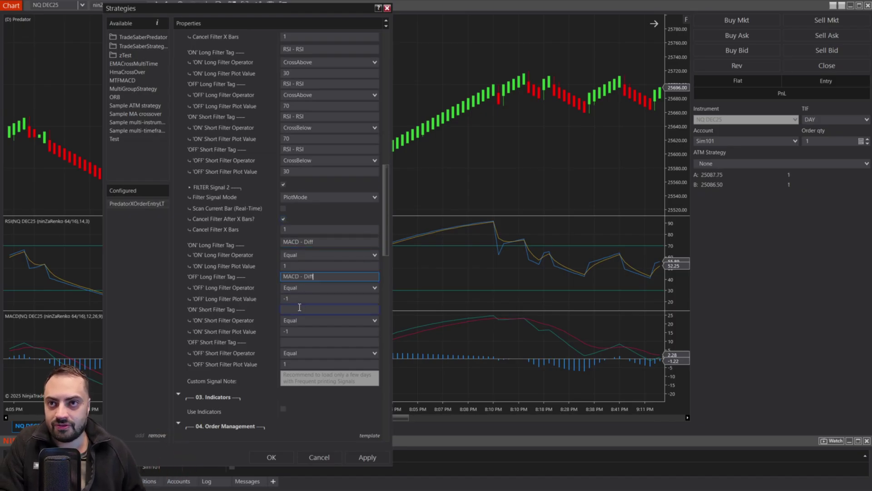
click(300, 310)
text(MACD - Diff)
click(297, 343)
text(MACD - Diff)
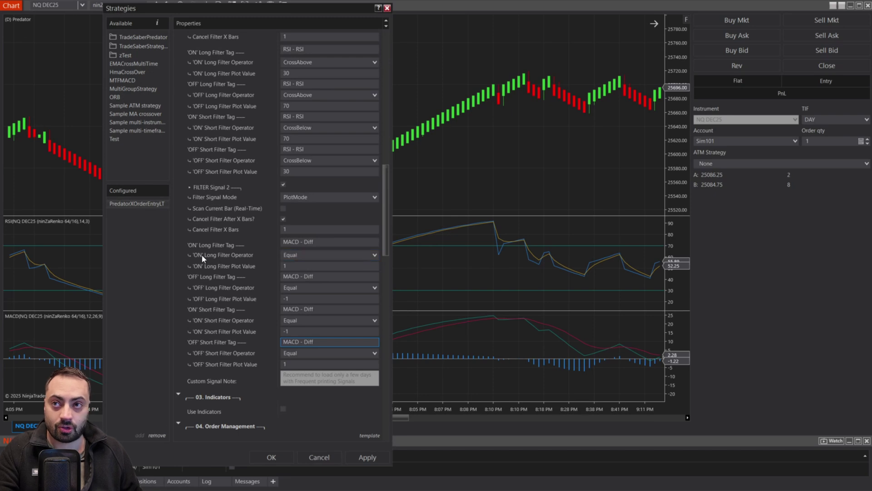
- Set FILTER Signal 2's ON long filter operator to CrossAbove with a plot value of 0
click(301, 258)
key(Escape)
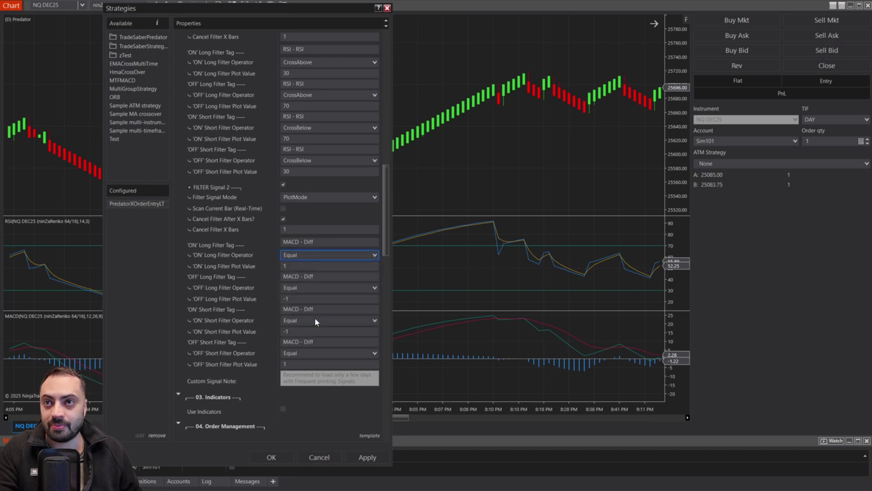
key(BackSpace)
text(0)
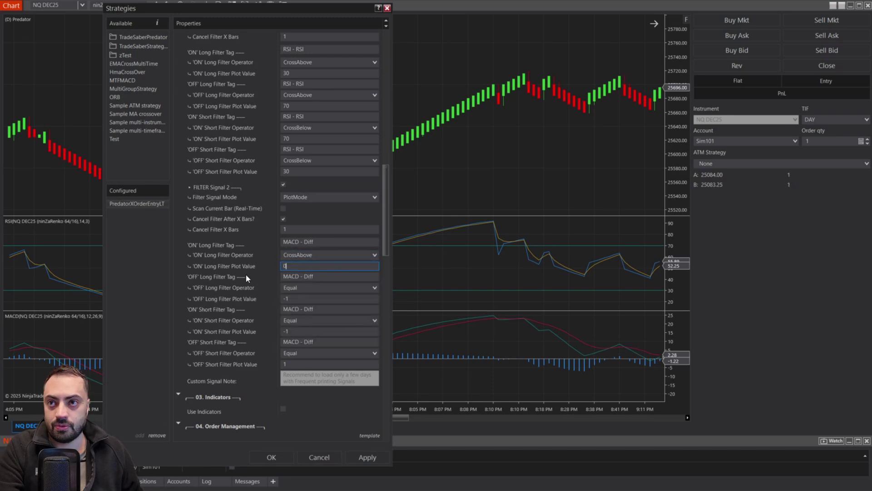
- Set FILTER Signal 2's OFF long filter operator to CrossBelow with a plot value of 0
click(303, 289)
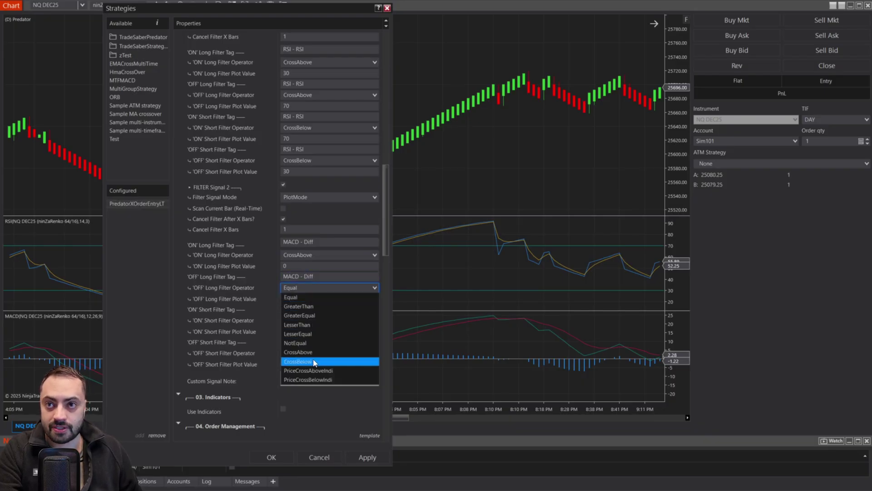
key(Escape)
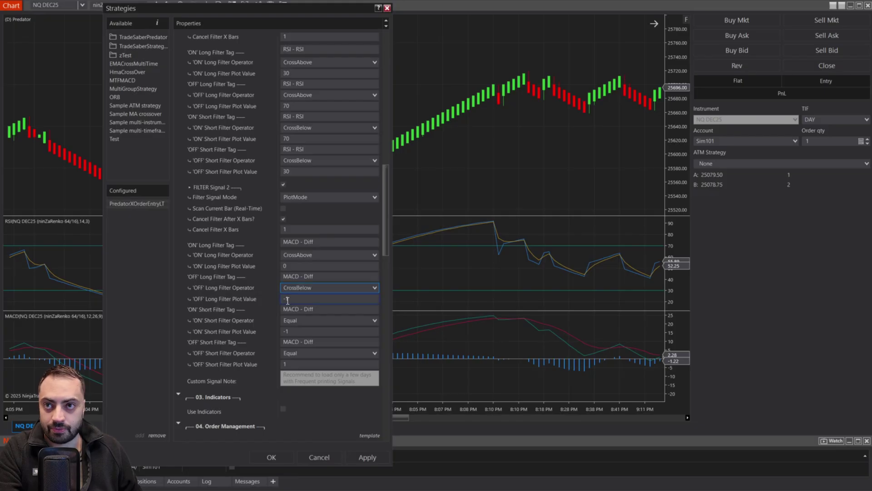
key(BackSpace)
key(BackSpace)
text(0)
click(254, 293)
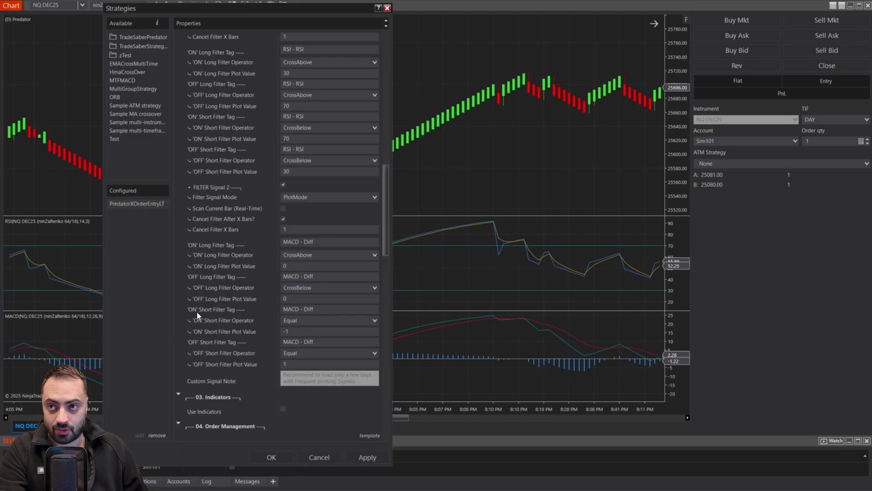
- Set FILTER Signal 2's ON short filter operator to CrossBelow with a plot value of 0
click(300, 320)
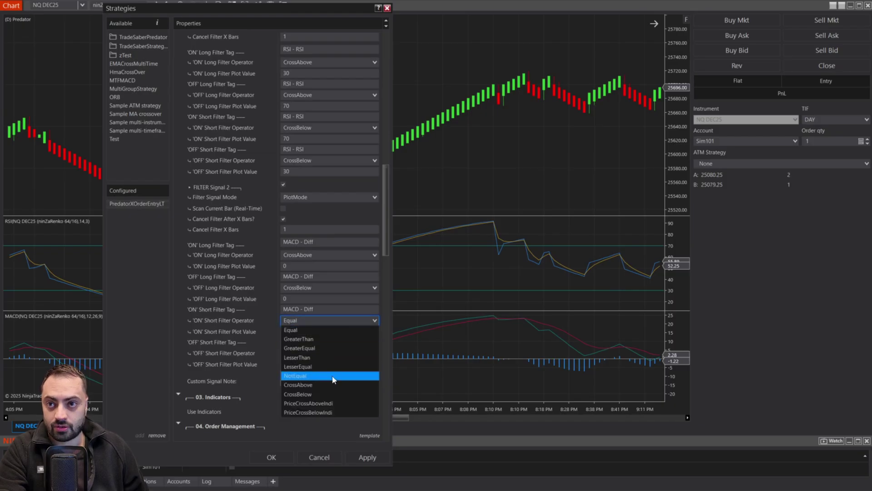
click(448, 382)
key(Up)
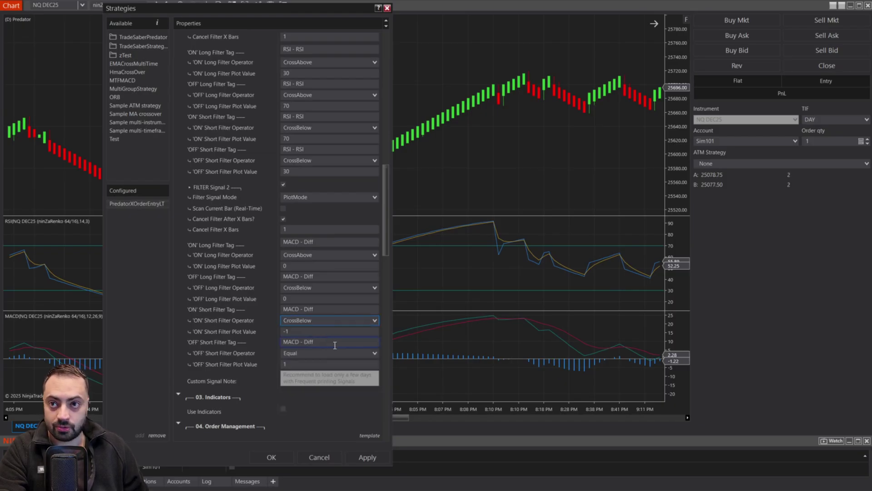
key(Tab)
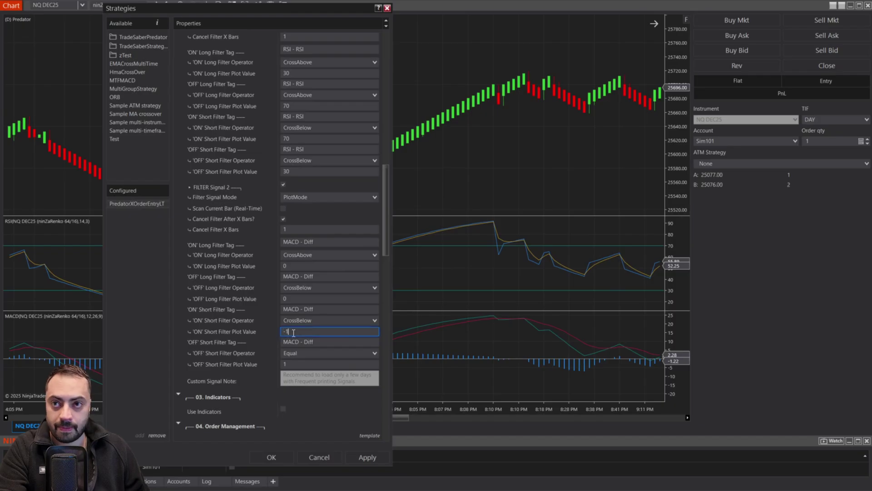
click(258, 354)
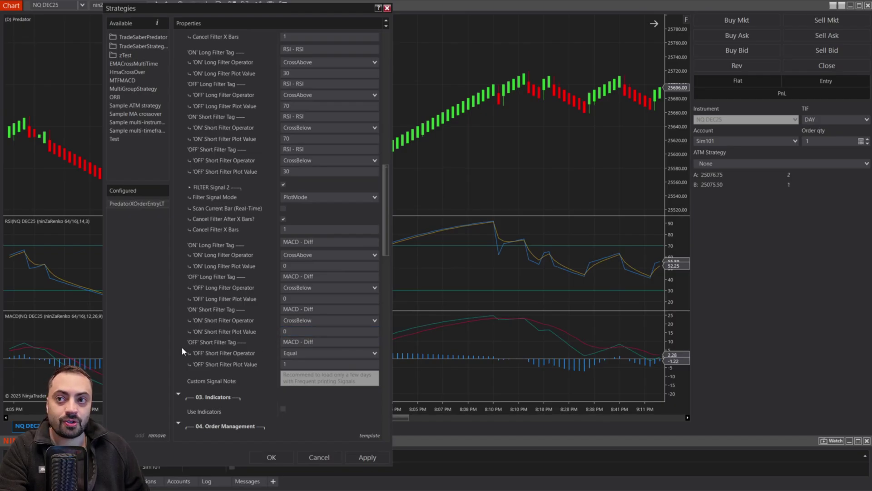
- Set FILTER Signal 2's OFF short filter operator to CrossAbove with a plot value of 0
click(294, 353)
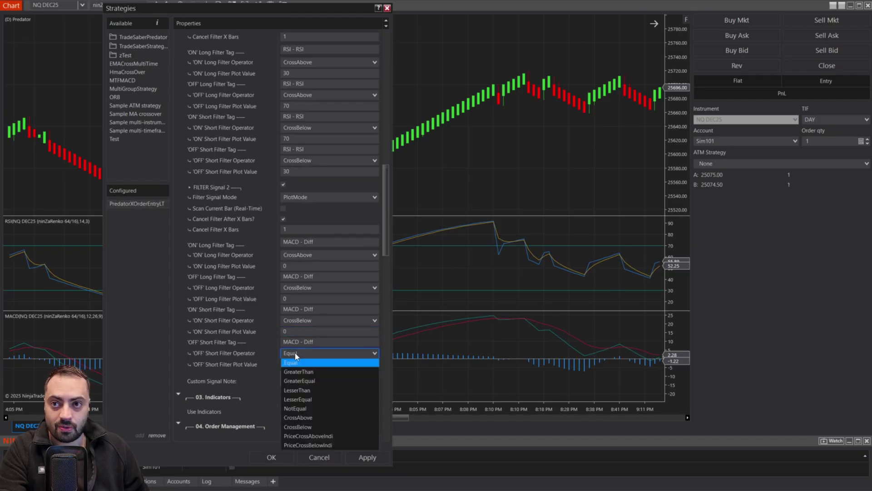
click(317, 418)
key(Up)
key(Tab)
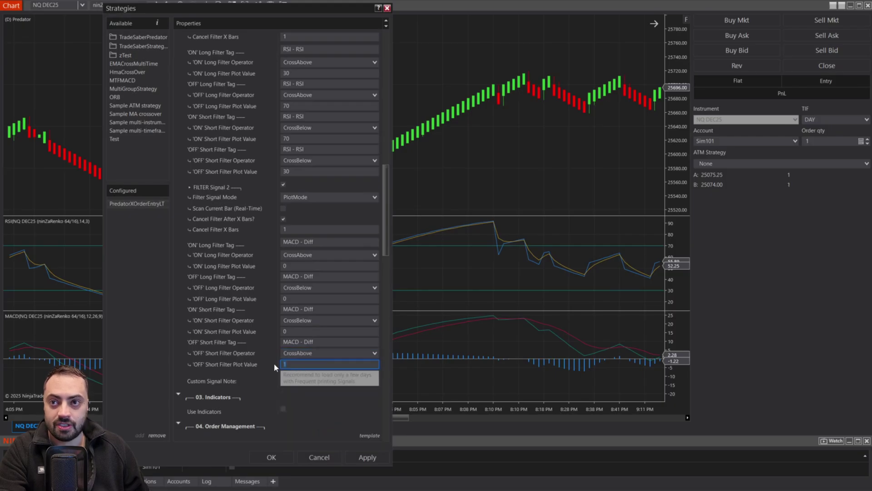
text(0)
click(256, 348)
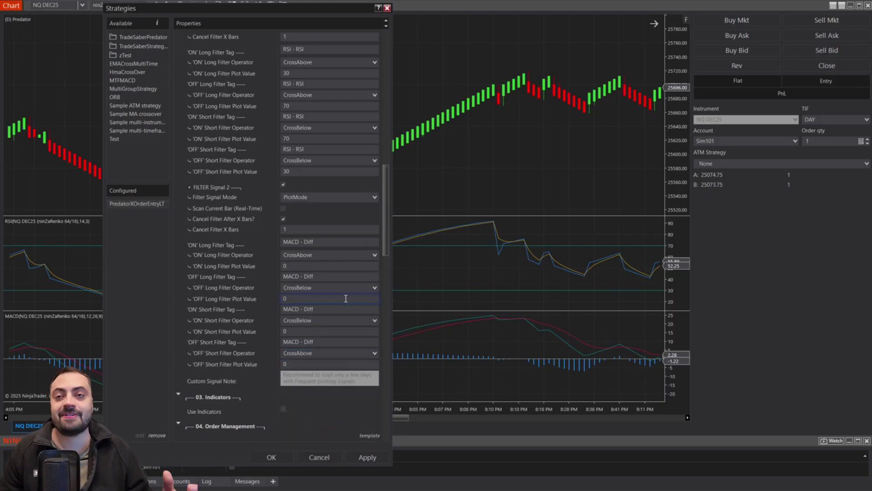
- Enable Enter At Filter Align for the custom filter signals, and apply the strategy settings to the chart
drag(379, 204, 394, 169)
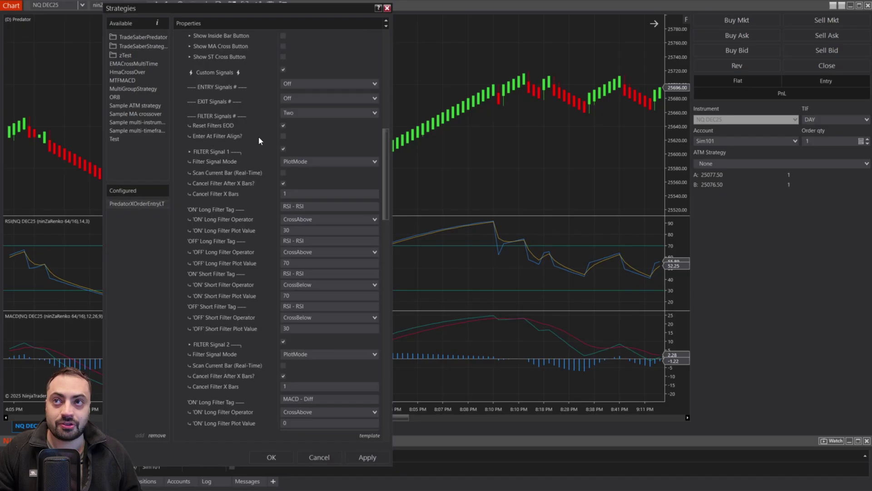
click(283, 137)
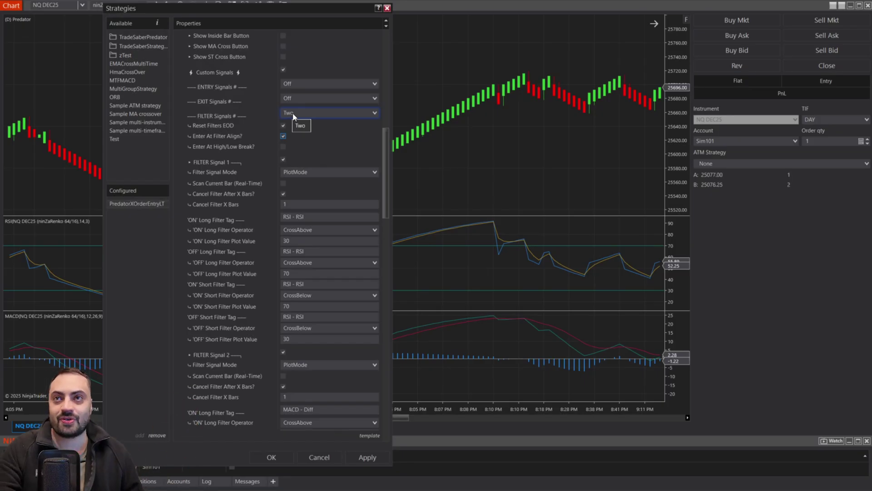
click(376, 459)
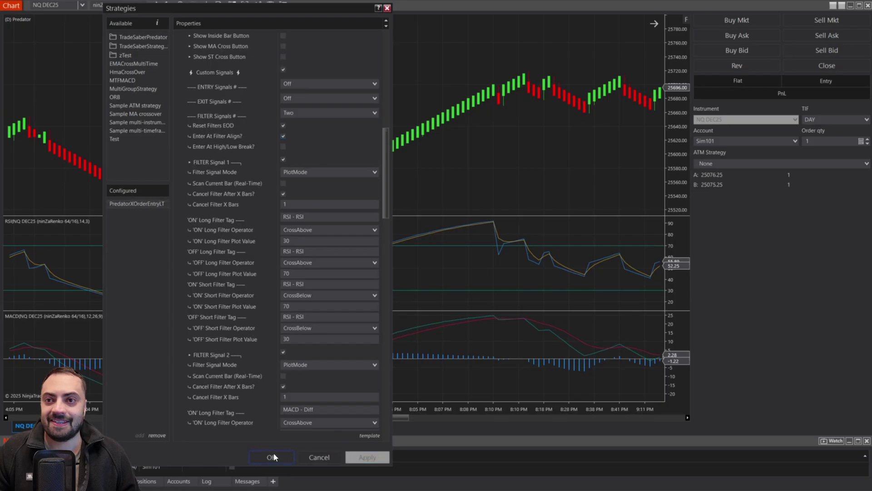
click(272, 458)
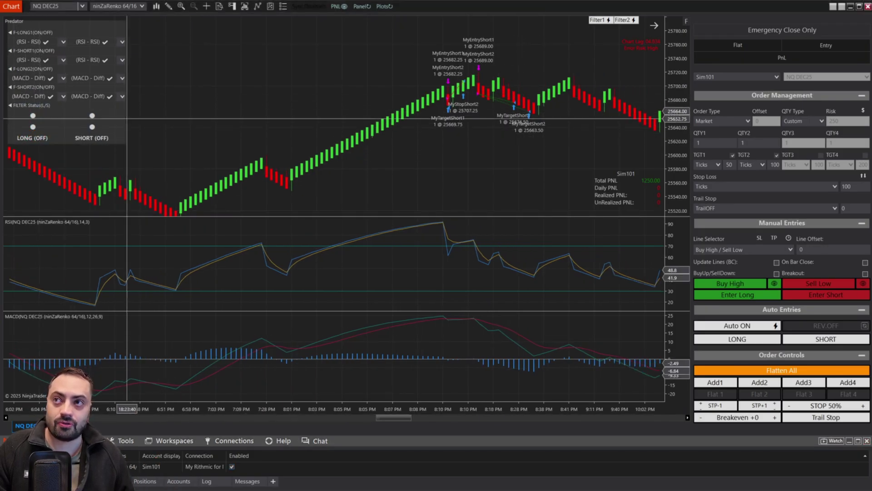
- Examine the strategy's historical entries and exits on the chart against the RSI and MACD crossings
scroll(543, 409, down, 3)
scroll(544, 410, down, 1)
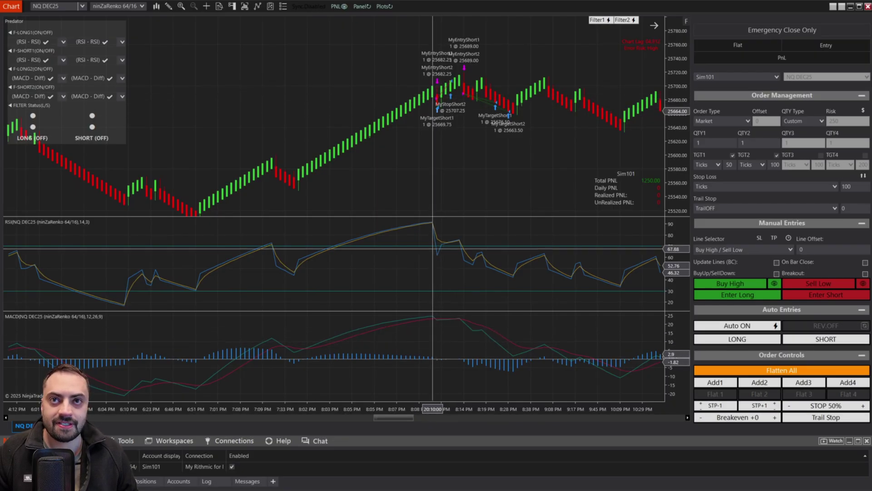
scroll(278, 201, down, 10)
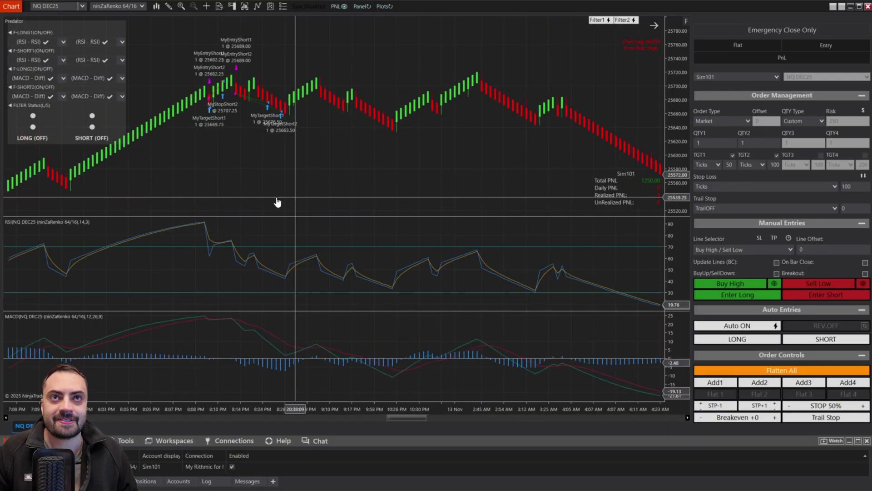
scroll(596, 96, down, 2)
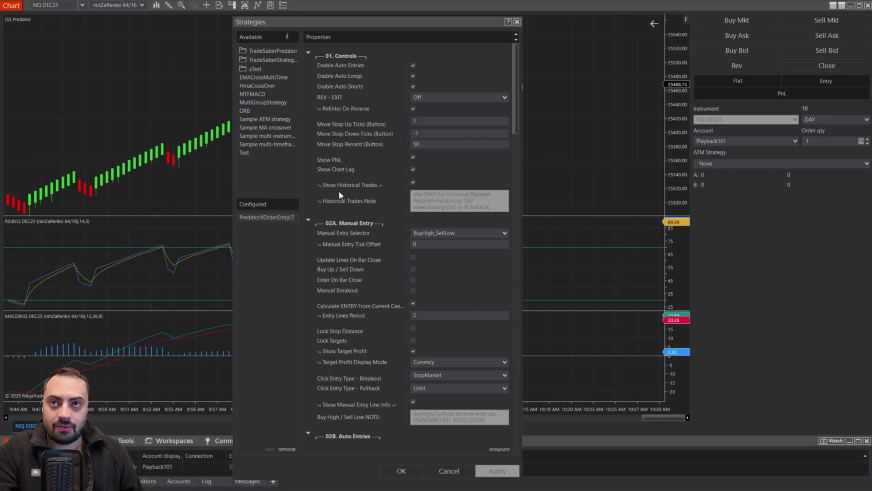
- Turn off Show Historical Trades in the Controls section of the strategy's properties
click(414, 183)
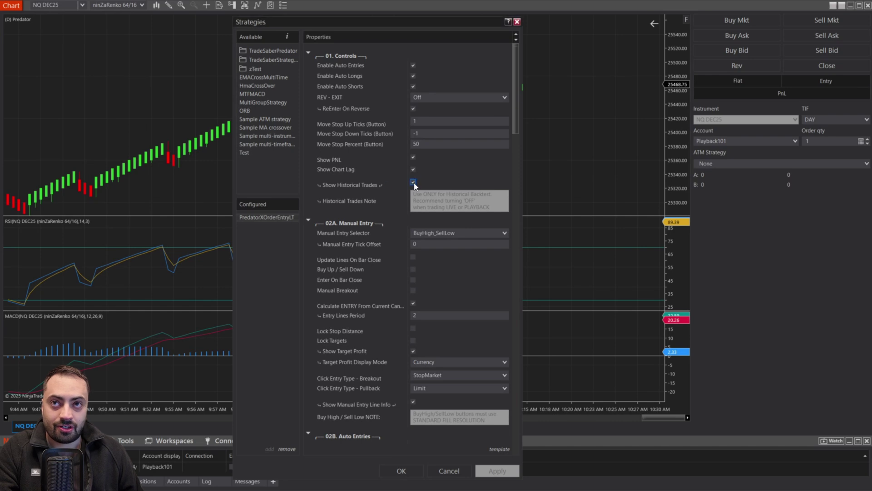
click(324, 187)
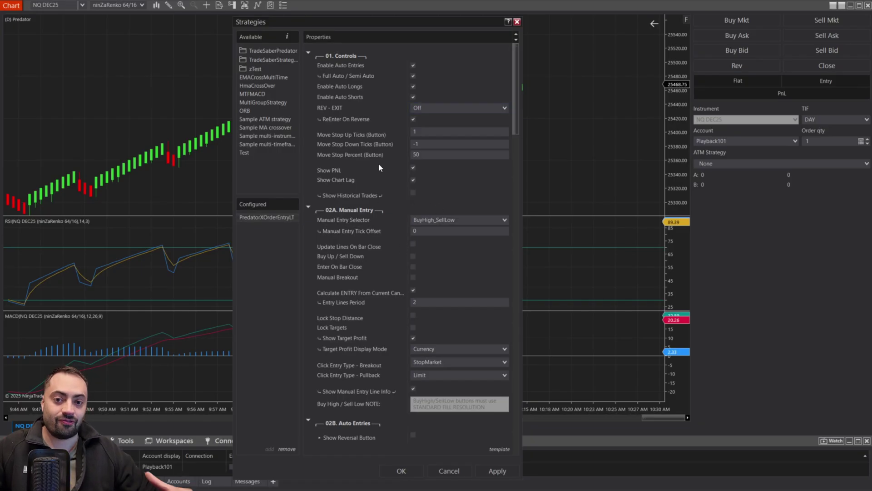
click(413, 192)
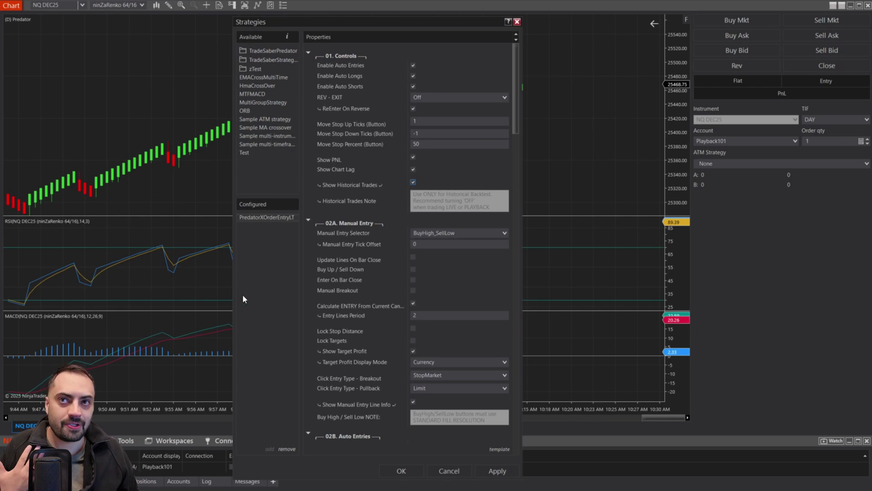
click(413, 183)
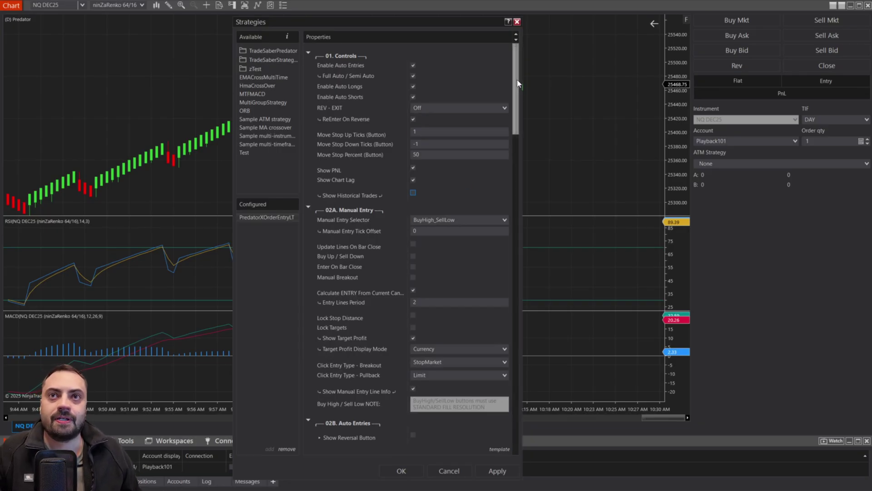
- Set the strategy's historical order fill resolution to Standard (Fastest) and apply the change
drag(519, 84, 520, 413)
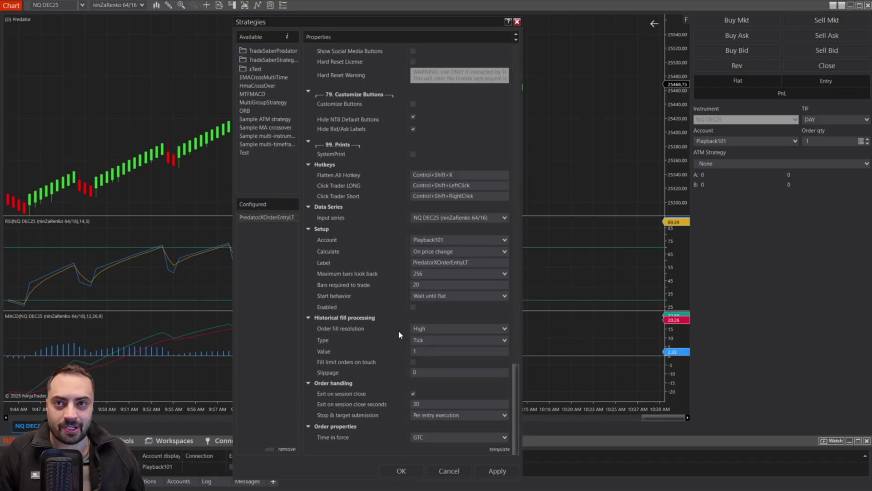
click(430, 330)
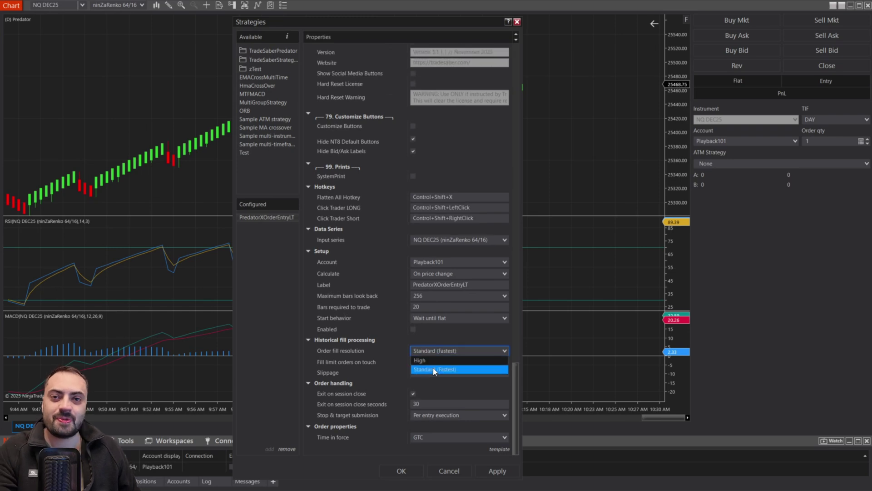
click(434, 370)
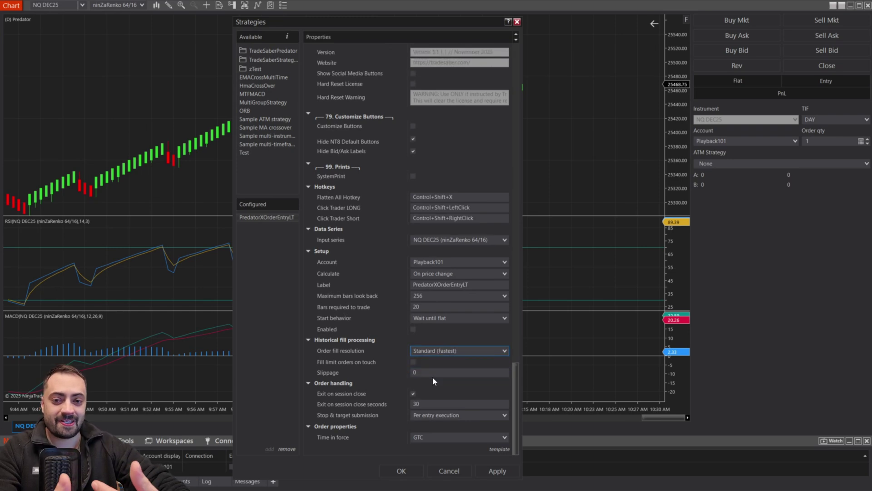
click(443, 352)
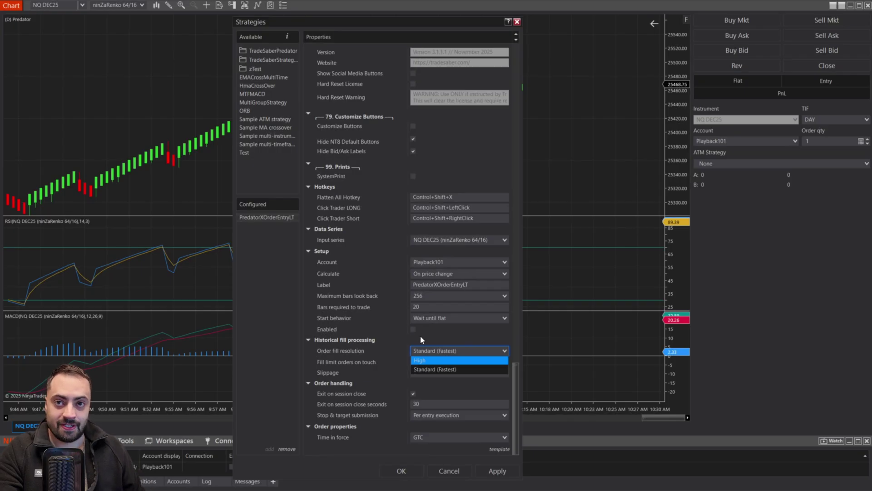
click(440, 370)
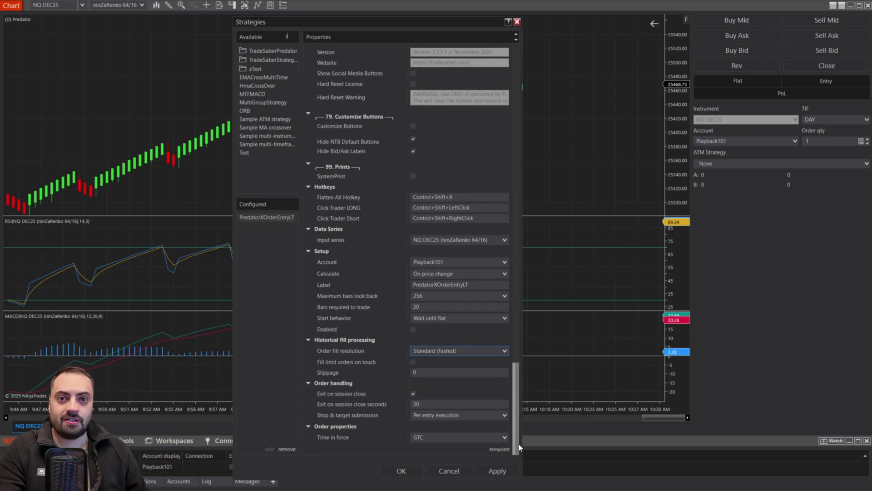
click(503, 472)
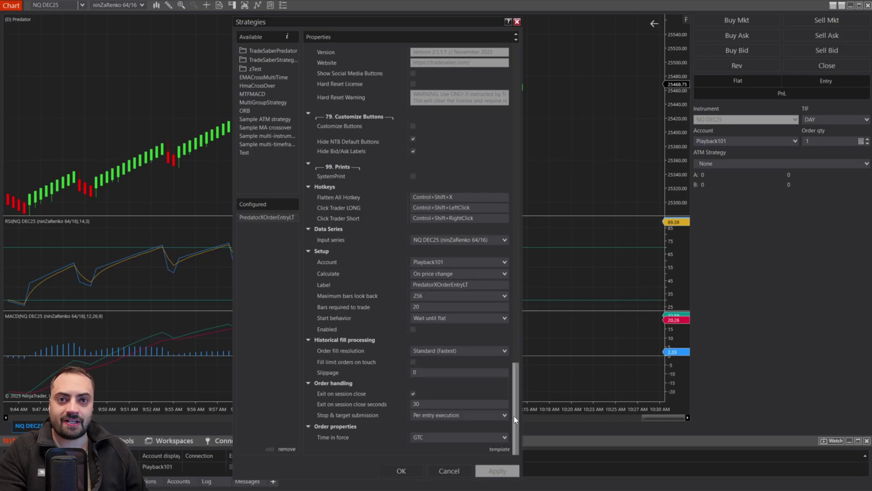
- Close the strategy settings with the changes kept and enable the strategy on the playback account
drag(514, 416, 514, 255)
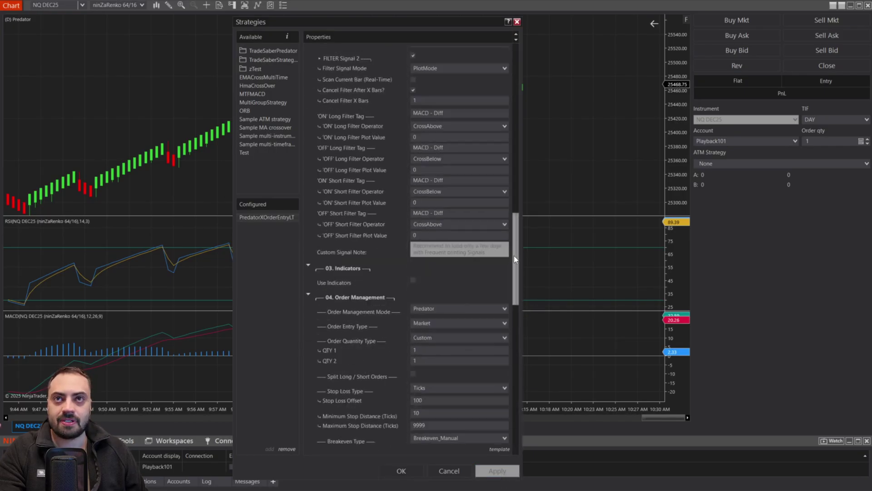
click(398, 472)
click(232, 467)
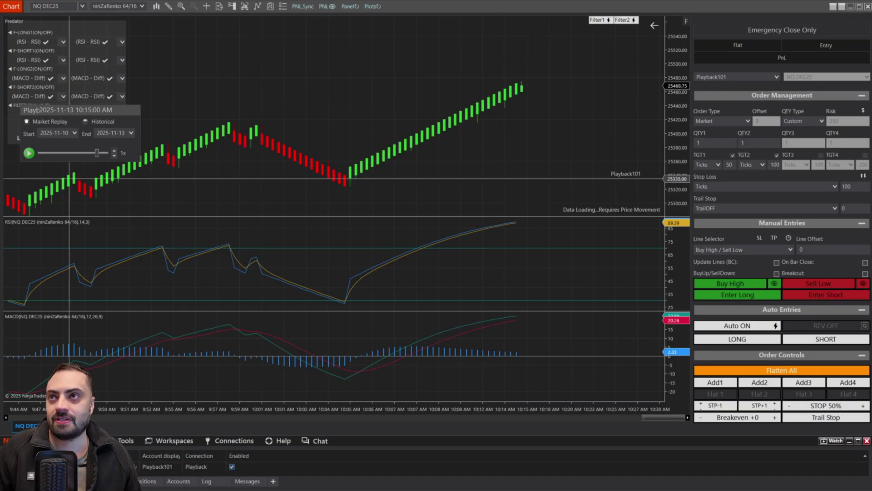
- Move the playback controls clear of the filter status display and run the market replay at 30x speed
drag(111, 116, 303, 40)
click(221, 76)
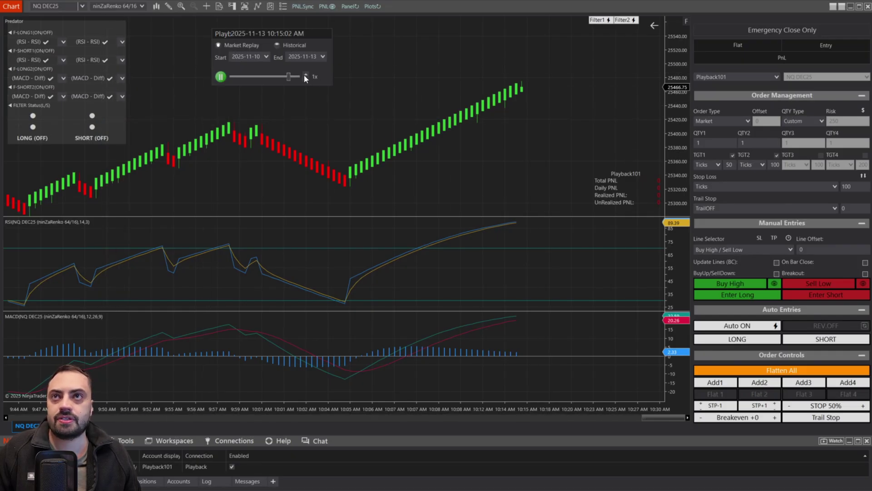
click(306, 74)
click(306, 75)
click(305, 75)
click(306, 75)
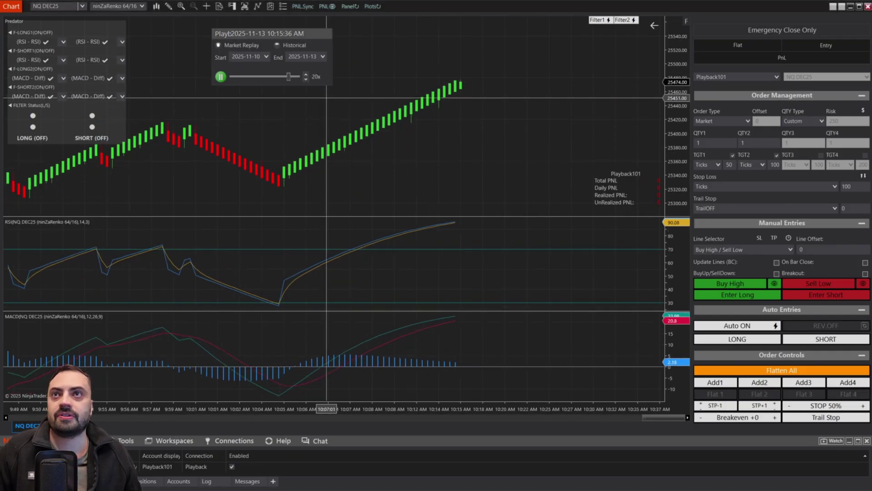
click(305, 75)
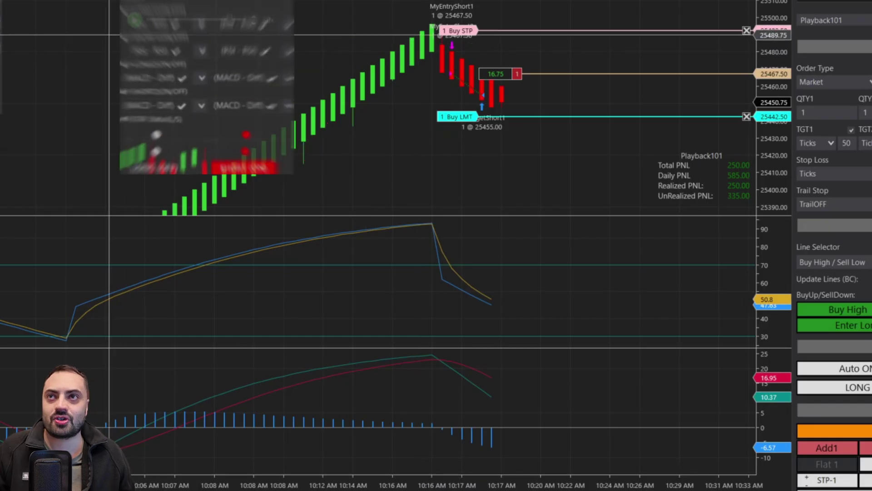
click(152, 31)
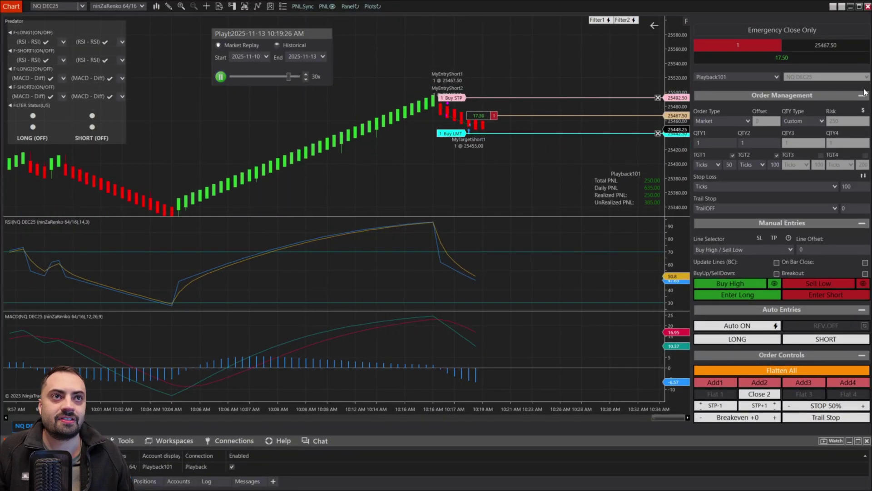
- Set the Trail Stop type to ATR and collapse the Order Management section
click(734, 209)
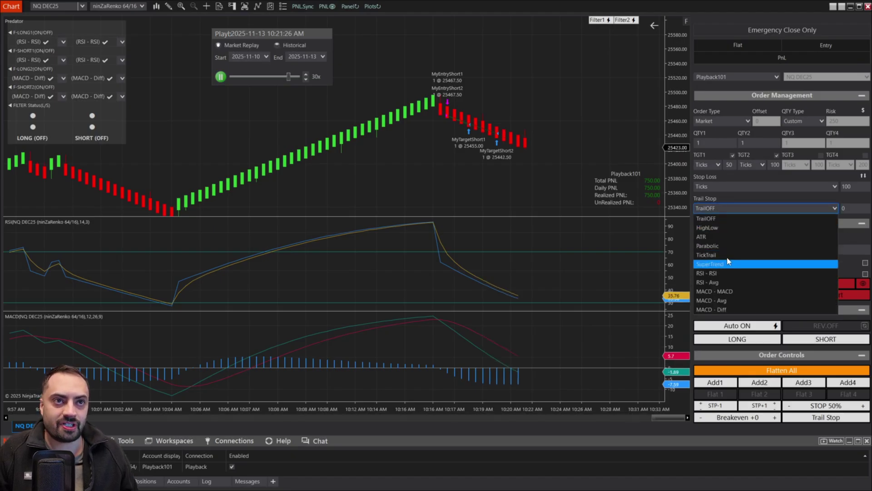
click(772, 237)
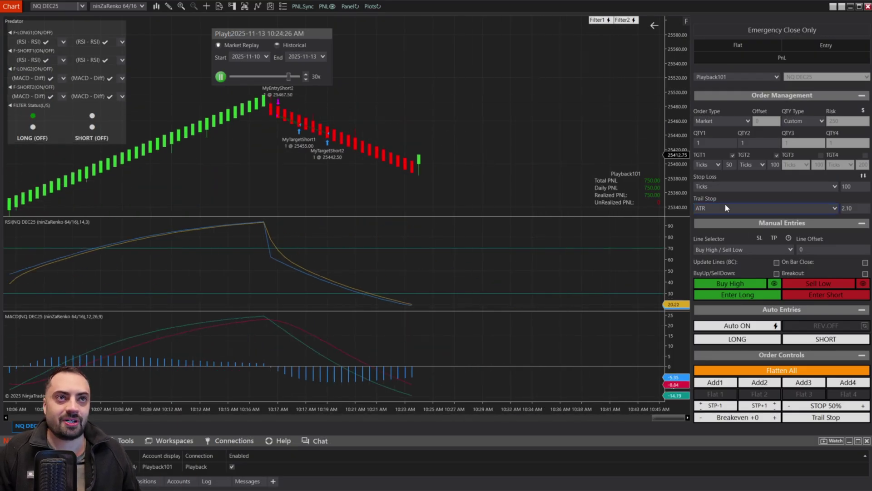
click(862, 98)
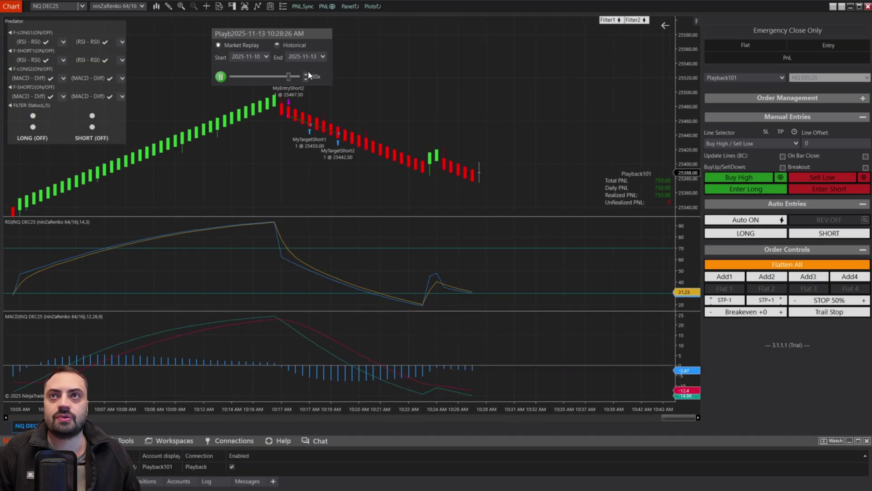
- Raise the market replay speed to 50x and play on through the long trade with the chart's time scale adjusted
click(307, 73)
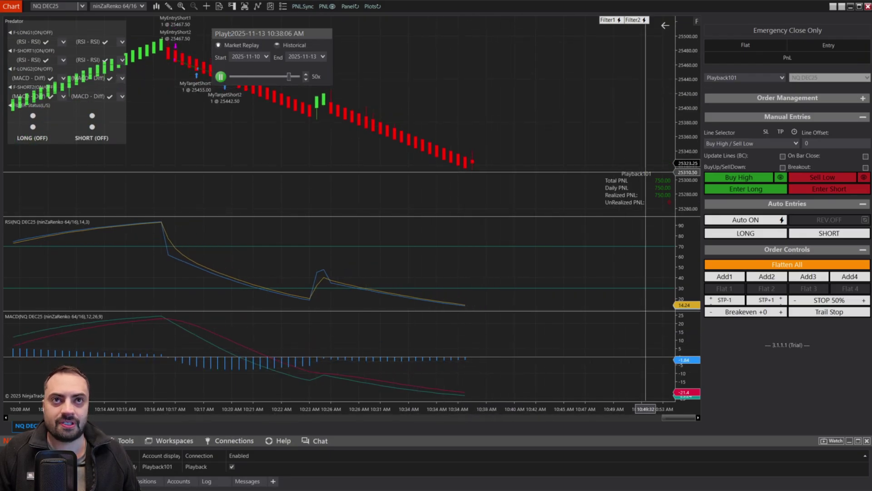
drag(521, 411, 564, 411)
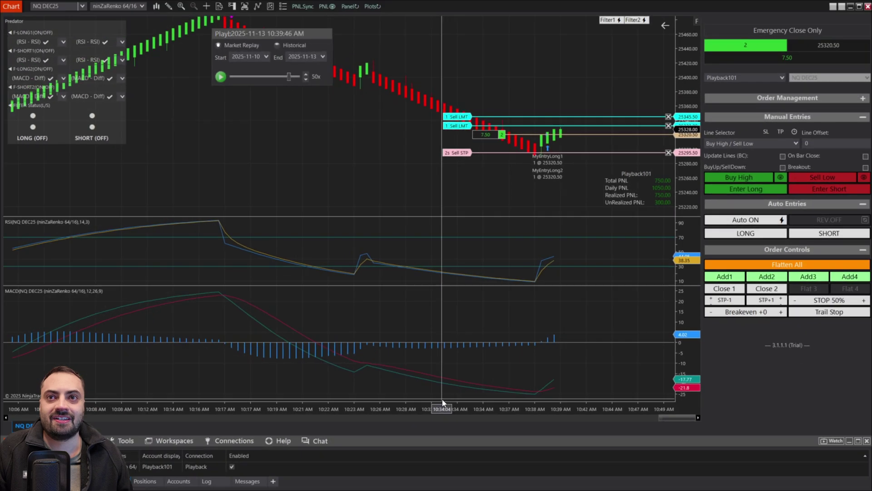
click(222, 77)
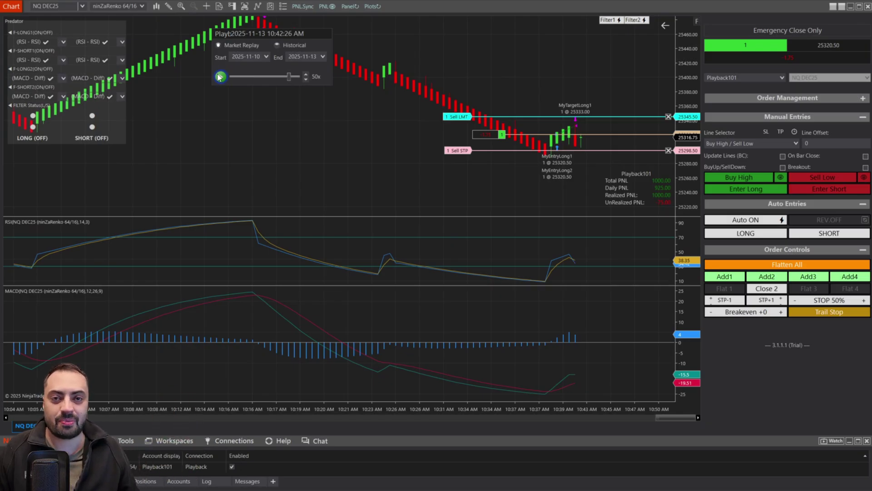
- Disable the running strategy and set Cancel Filter X Bars to 3 for both FILTER Signal 1 and FILTER Signal 2
click(233, 466)
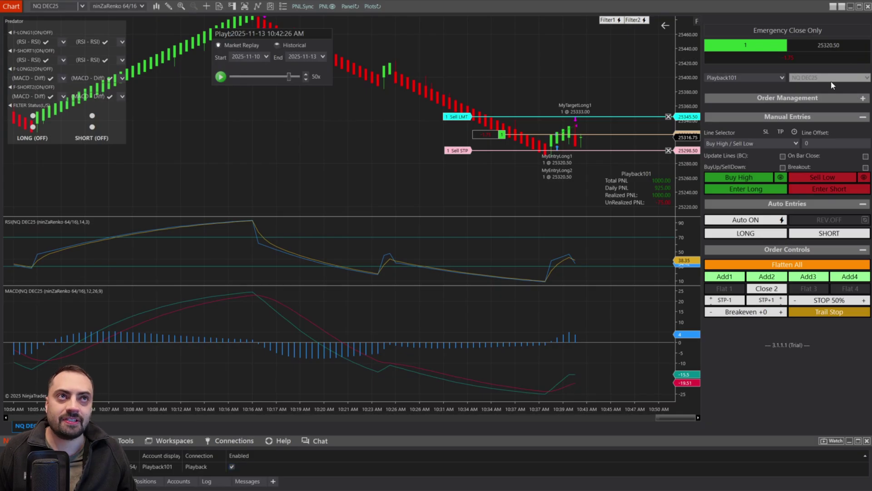
right_click(377, 149)
click(448, 204)
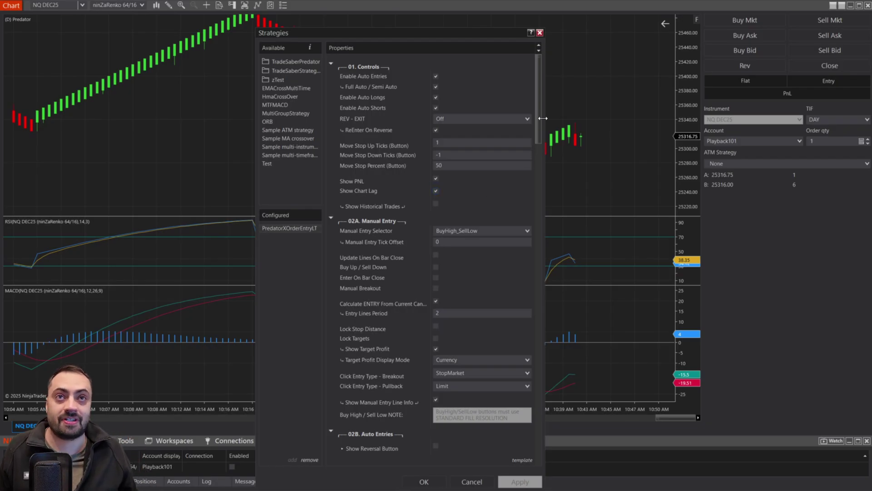
drag(540, 120, 541, 170)
scroll(351, 184, down, 8)
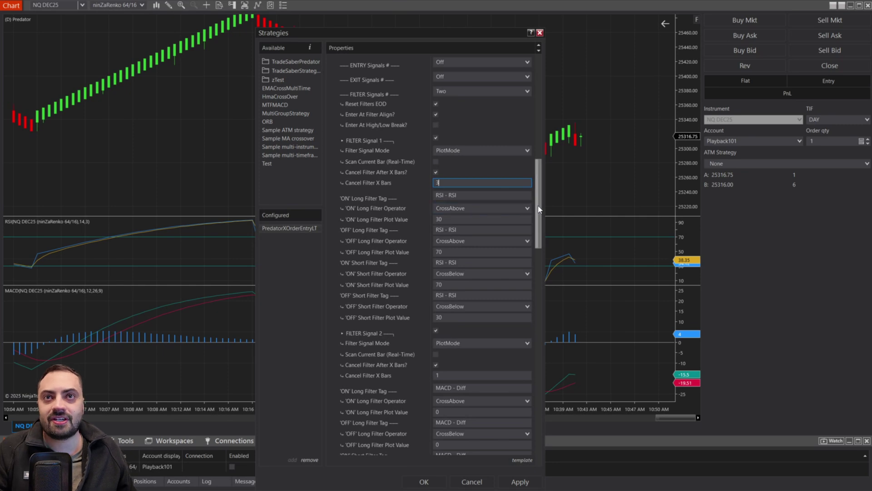
scroll(538, 206, down, 5)
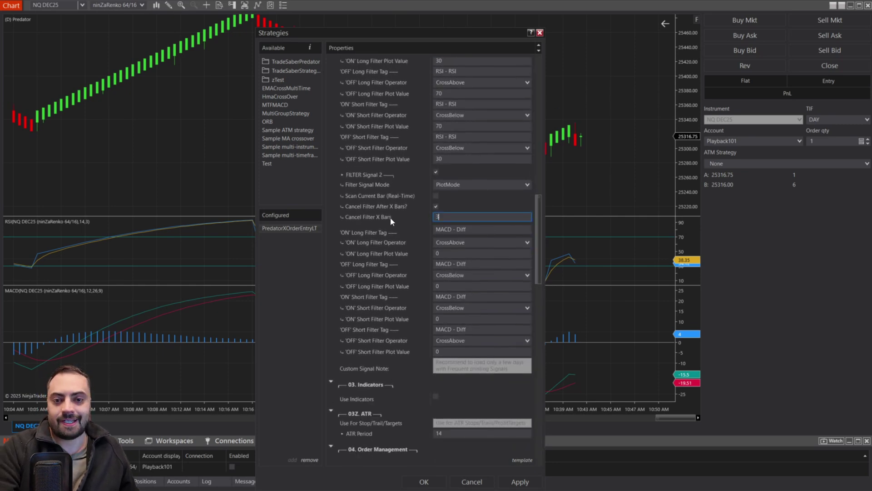